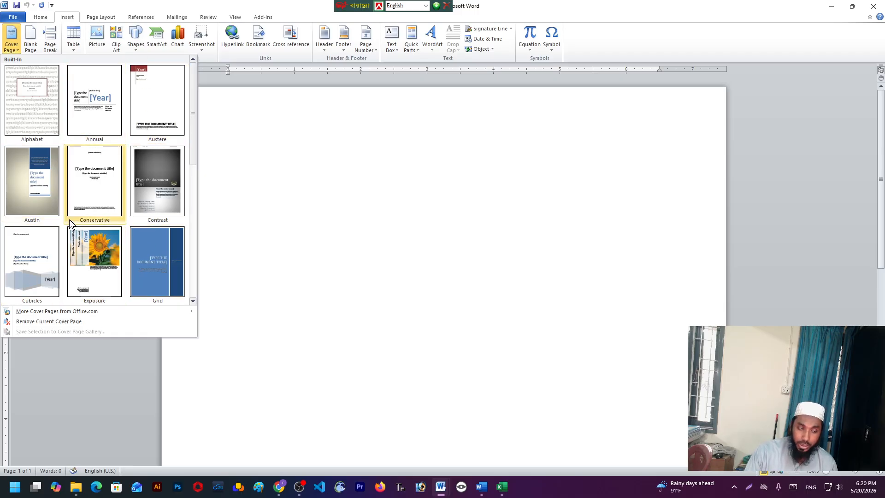
# Insert the Austin cover page at the start of the blank document and review its placeholders.
pyautogui.click(18, 190)
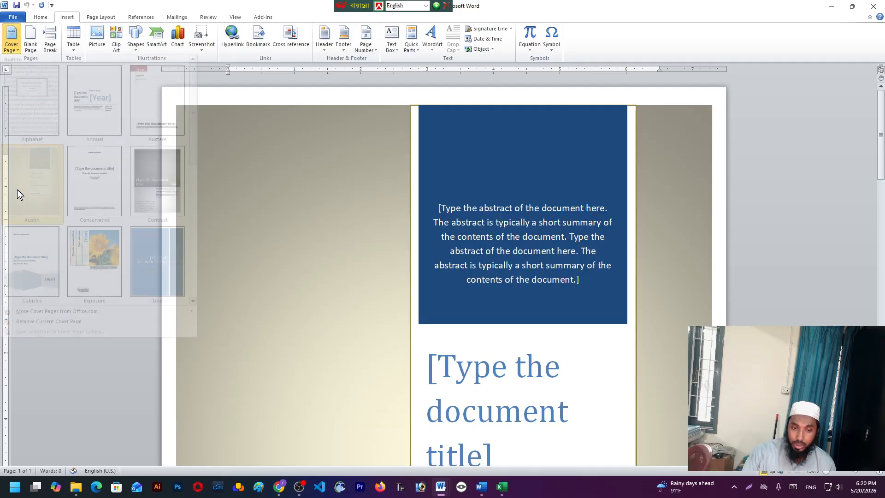
pyautogui.click(610, 242)
pyautogui.scroll(-3, 594, 249)
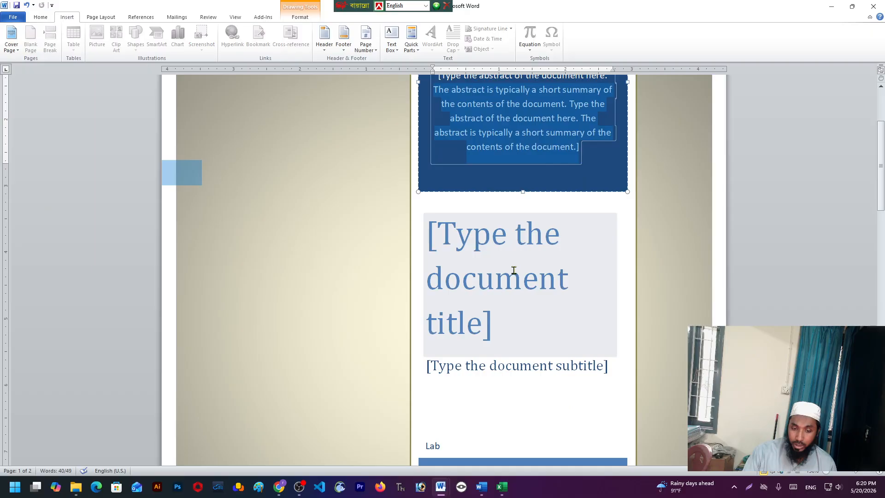
pyautogui.scroll(-3, 514, 274)
pyautogui.click(591, 410)
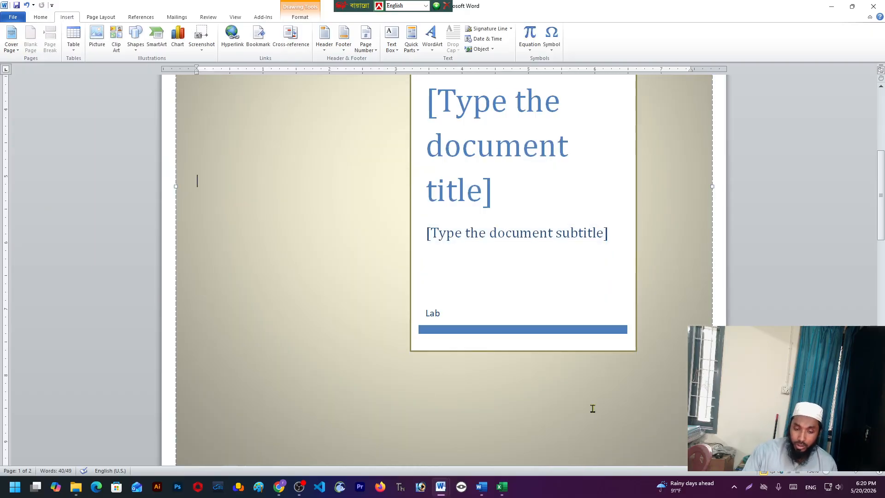
pyautogui.scroll(-6, 465, 277)
pyautogui.scroll(2, 602, 124)
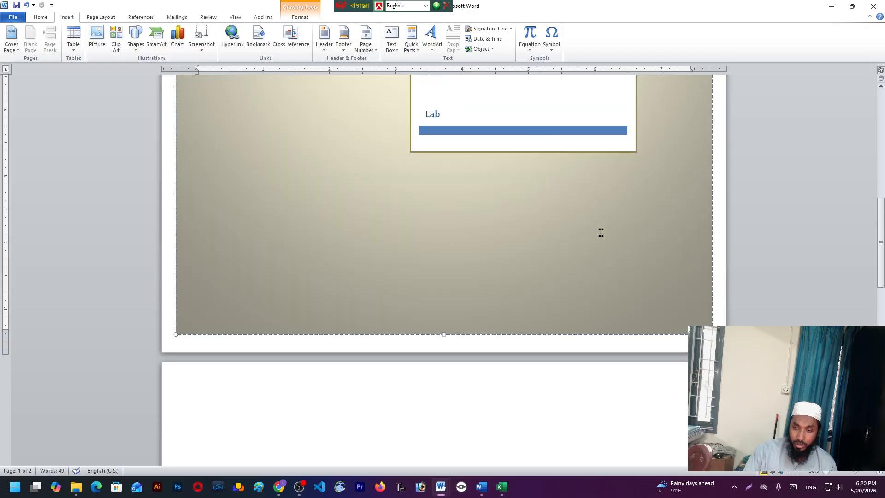
# Copy the last unshaded Lorem Ipsum paragraph from Document2 and paste it onto the page after the cover in Document3.
pyautogui.click(367, 413)
pyautogui.scroll(-6, 295, 378)
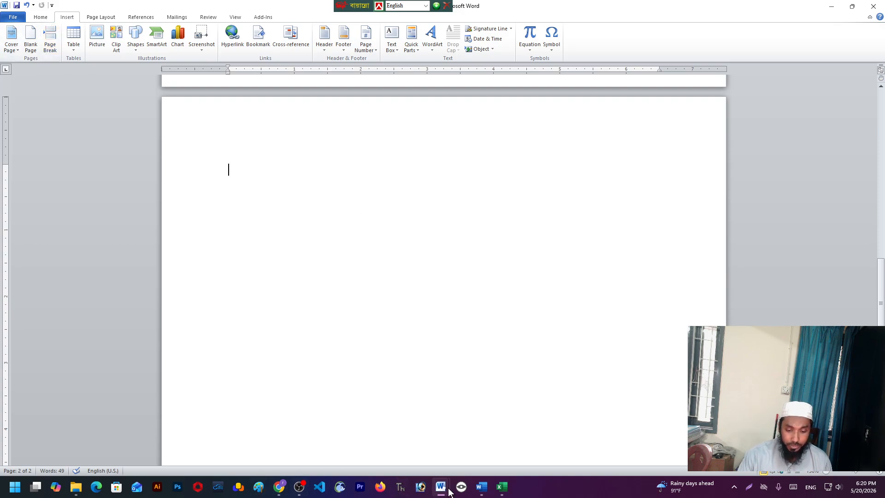
pyautogui.moveTo(444, 489)
pyautogui.click(391, 435)
pyautogui.moveTo(229, 182); pyautogui.dragTo(533, 257)
pyautogui.hotkey('ctrl', 'c')
pyautogui.moveTo(438, 484)
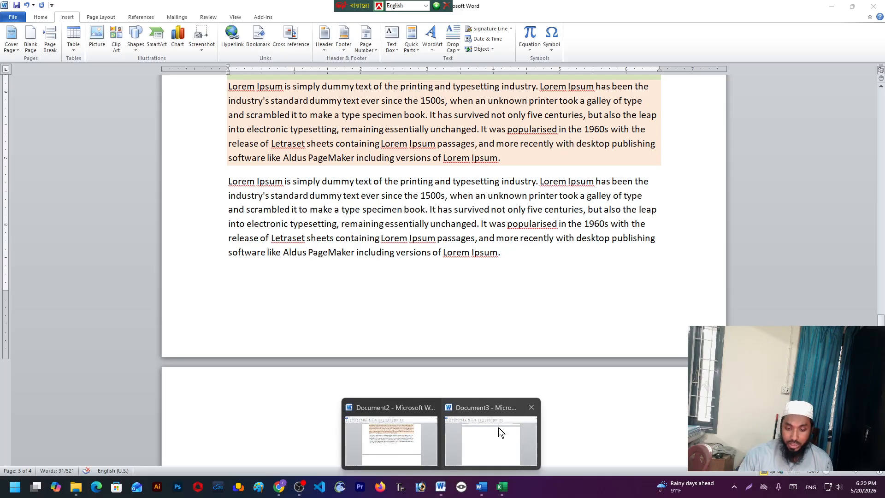
pyautogui.click(501, 431)
pyautogui.hotkey('ctrl', 'v')
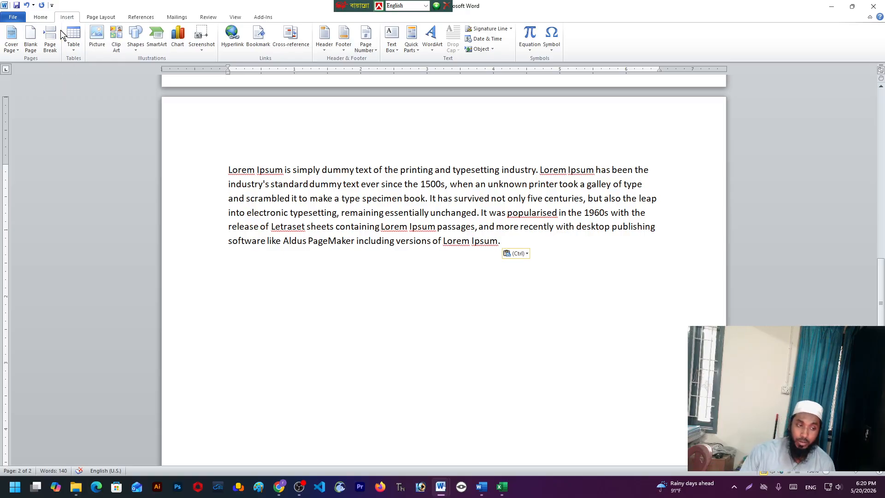
# Insert a blank page after the pasted Lorem Ipsum paragraph.
pyautogui.click(30, 40)
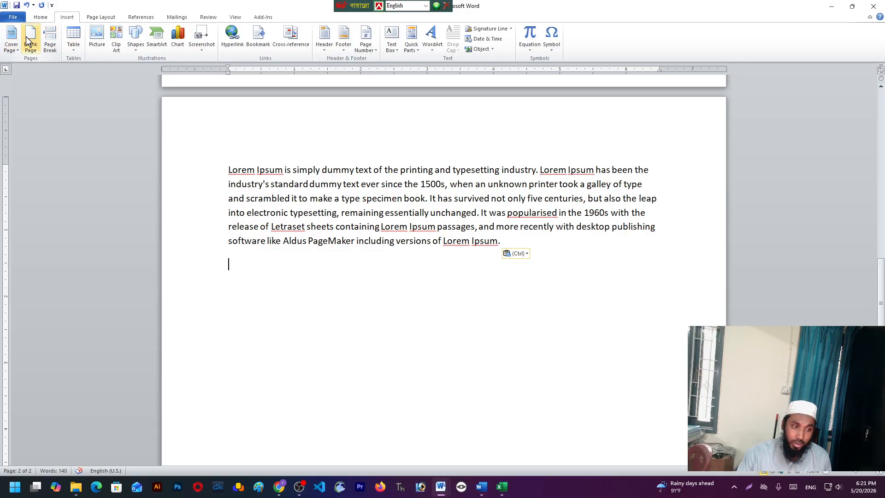
pyautogui.scroll(5, 343, 292)
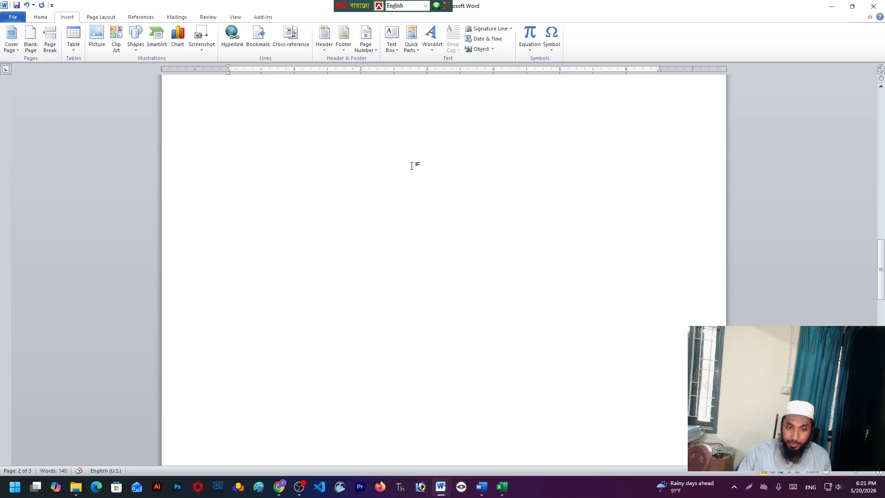
pyautogui.scroll(-2, 417, 175)
pyautogui.scroll(7, 424, 318)
pyautogui.scroll(-2, 422, 295)
pyautogui.scroll(2, 403, 298)
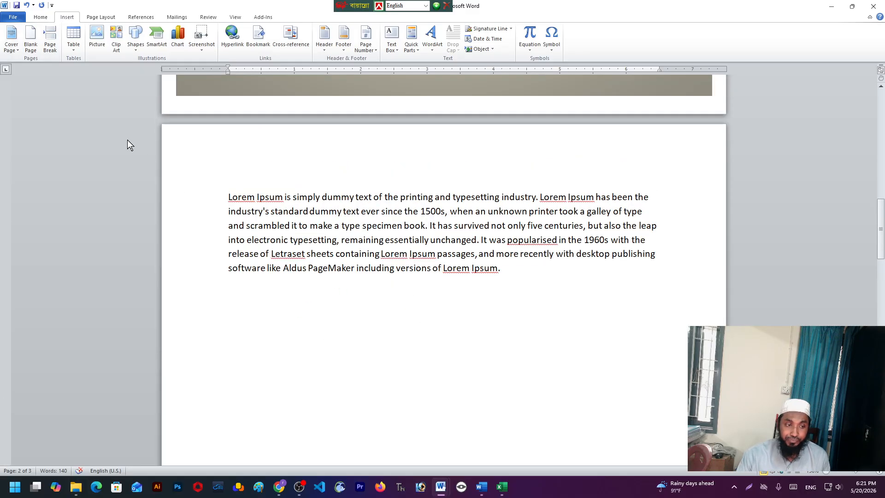
pyautogui.click(519, 277)
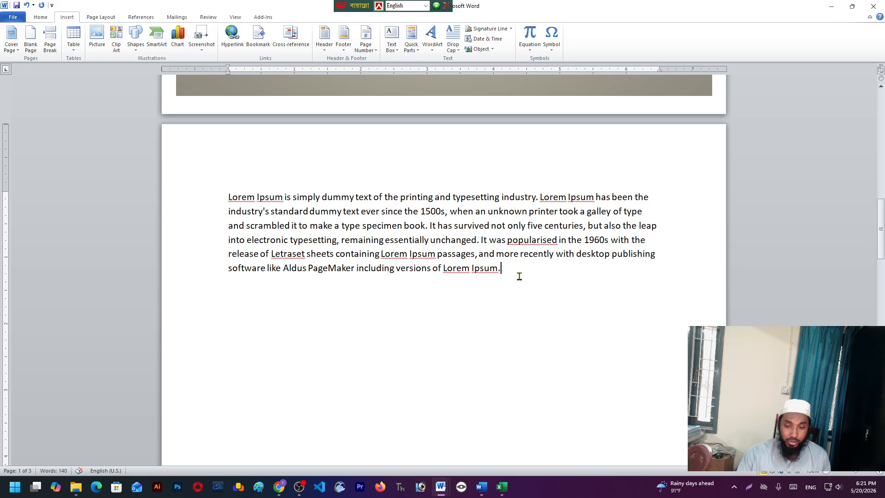
pyautogui.scroll(-5, 415, 323)
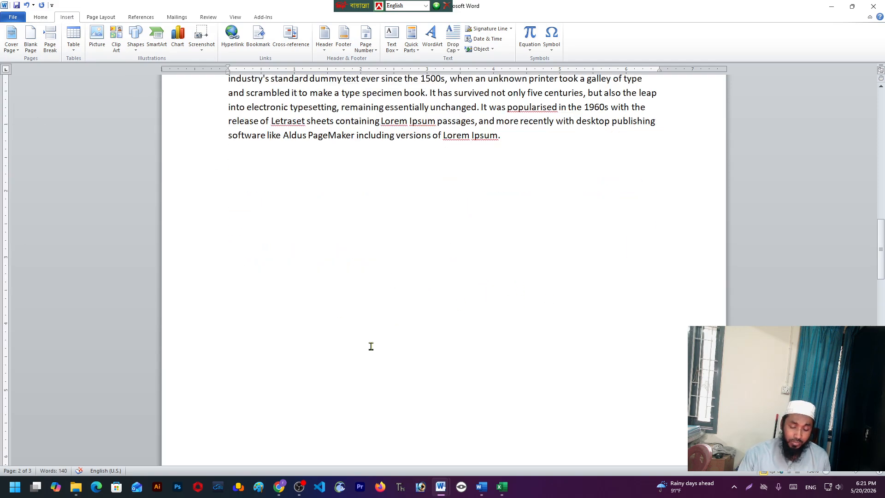
pyautogui.click(278, 373)
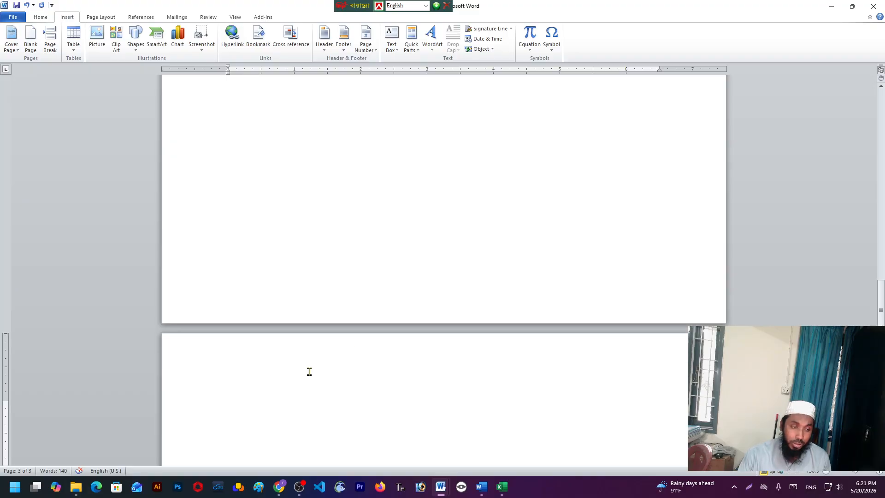
pyautogui.click(52, 53)
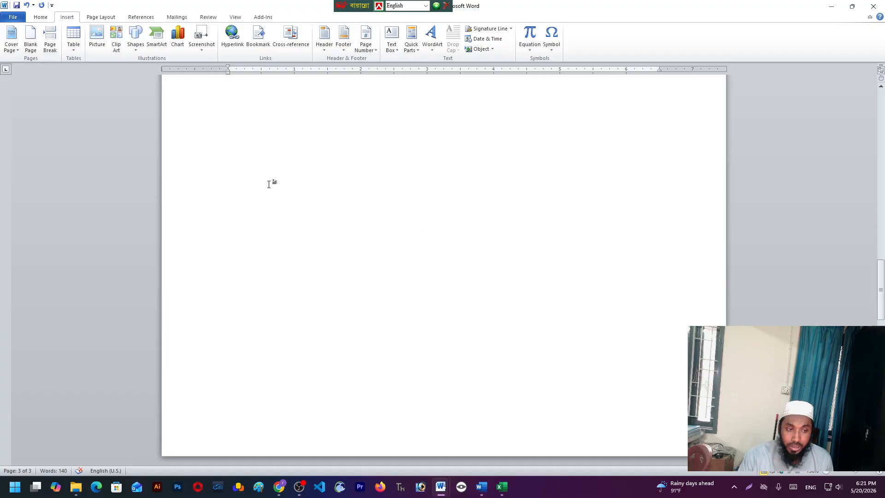
pyautogui.scroll(5, 668, 211)
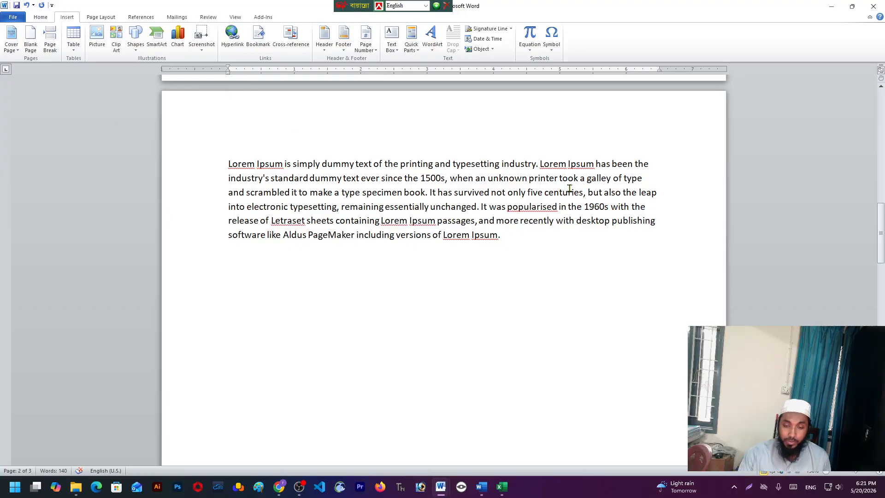
pyautogui.scroll(-5, 253, 180)
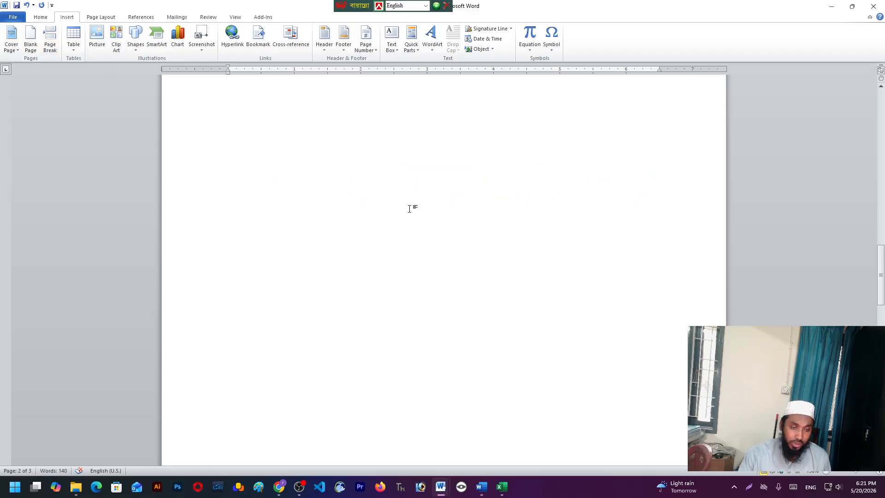
# Try to switch the whole document to landscape orientation and undo the change.
pyautogui.doubleClick(4, 230)
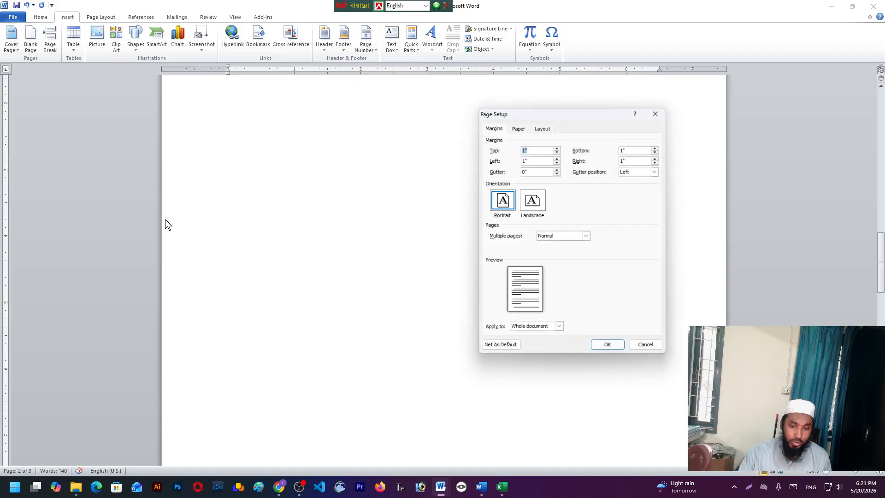
pyautogui.click(525, 205)
pyautogui.click(608, 347)
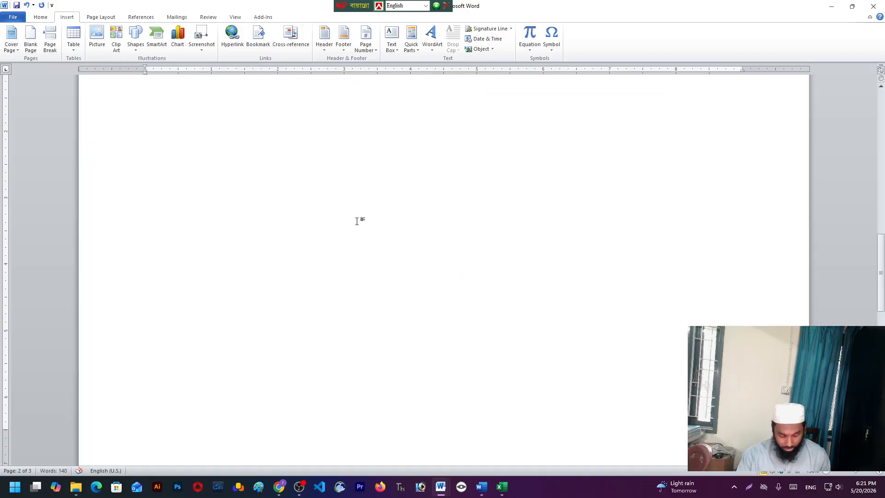
pyautogui.scroll(-8, 357, 221)
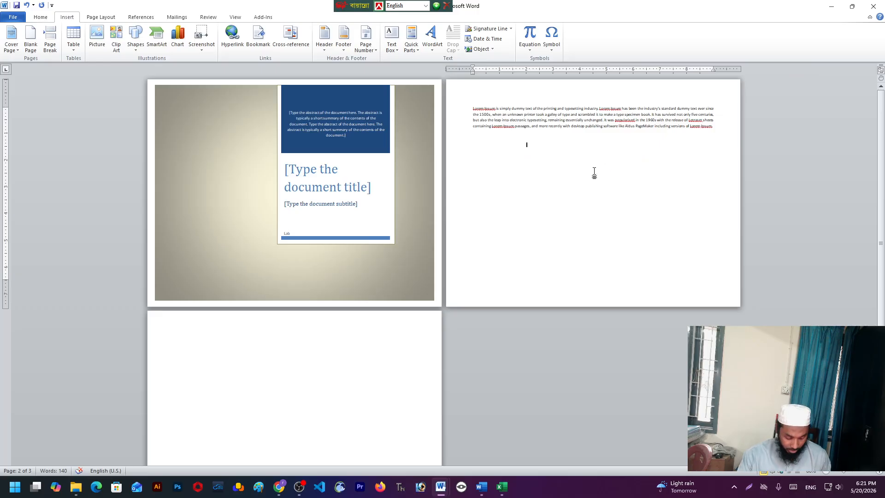
pyautogui.hotkey('ctrl', 'z')
# Insert a page break at the end of the Lorem Ipsum paragraph.
pyautogui.click(499, 141)
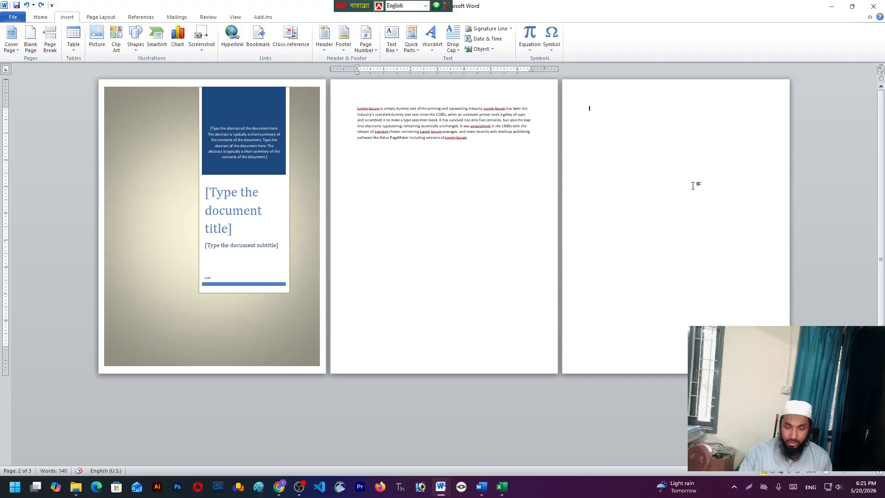
pyautogui.click(482, 146)
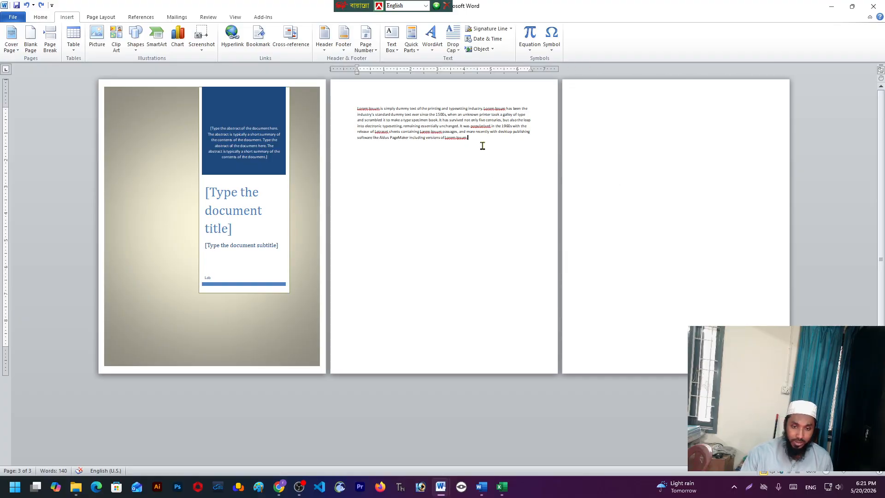
pyautogui.click(50, 38)
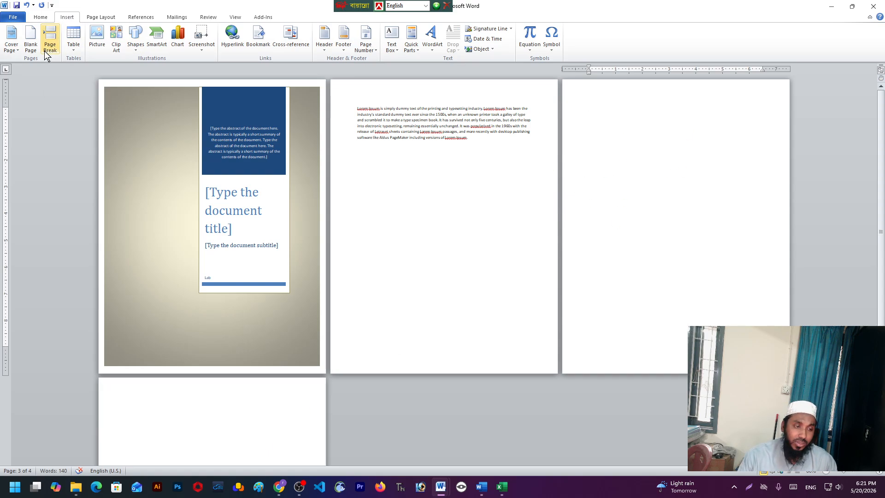
# Set the page orientation to landscape from this point forward, starting on the page after the paragraph.
pyautogui.doubleClick(7, 153)
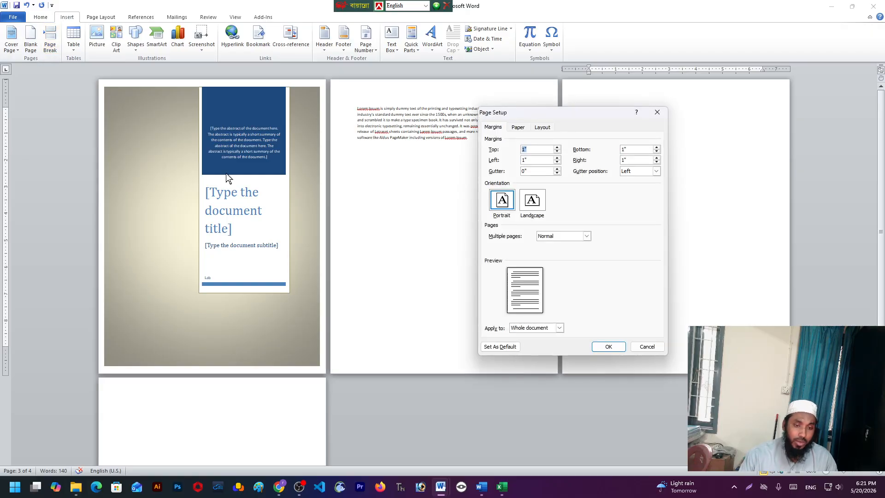
pyautogui.click(534, 203)
pyautogui.click(553, 328)
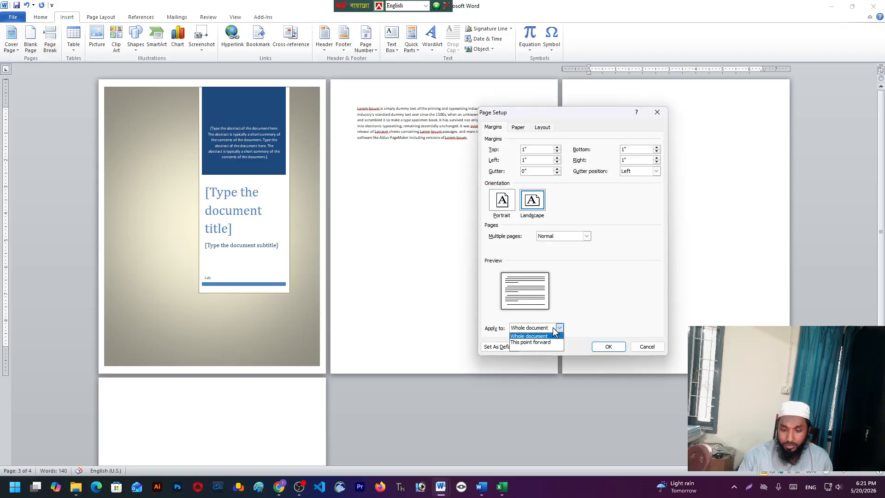
pyautogui.click(530, 342)
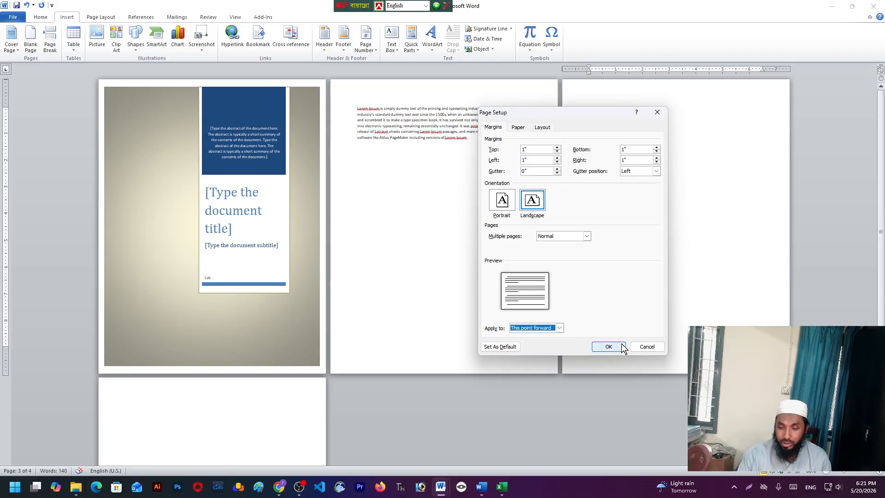
pyautogui.click(617, 348)
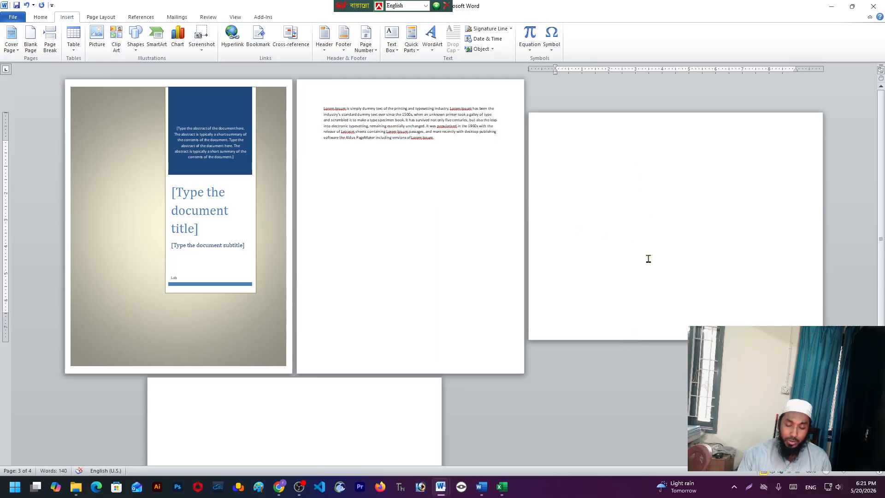
pyautogui.scroll(-3, 591, 245)
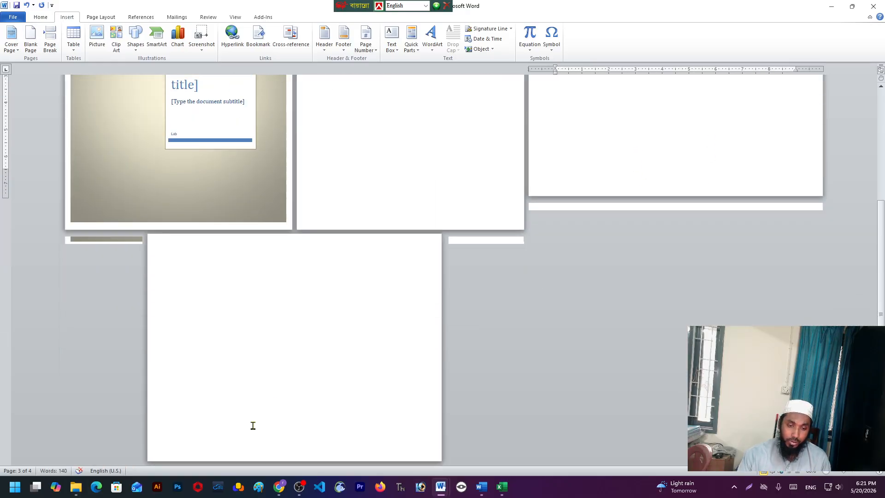
pyautogui.scroll(3, 251, 422)
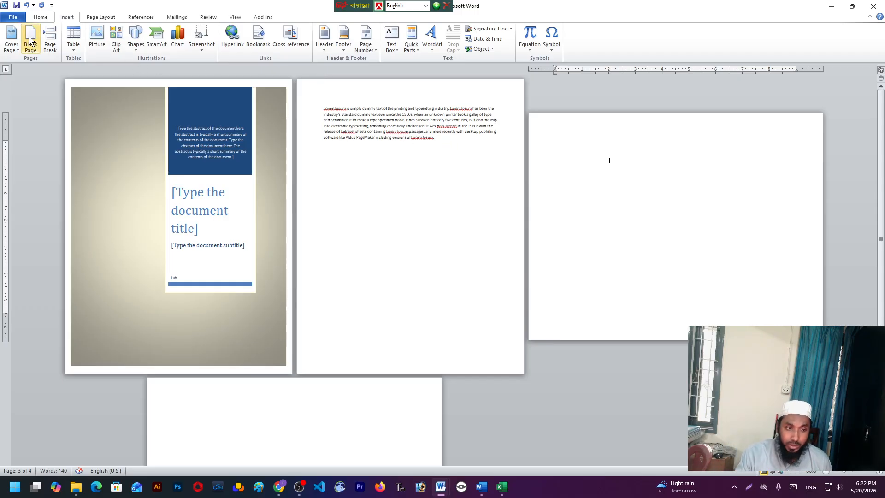
# Insert a table with 8 columns and 21 rows below the Lorem Ipsum paragraph, keeping the automatic fixed column width.
pyautogui.click(428, 185)
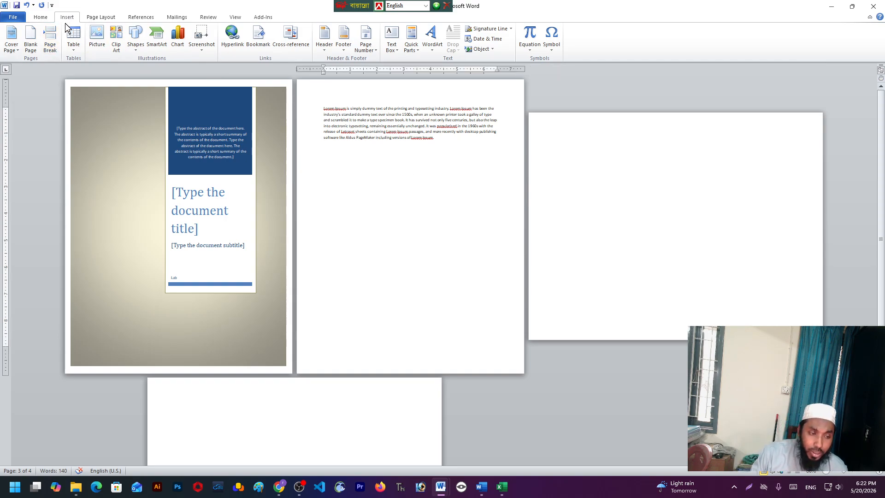
pyautogui.click(73, 52)
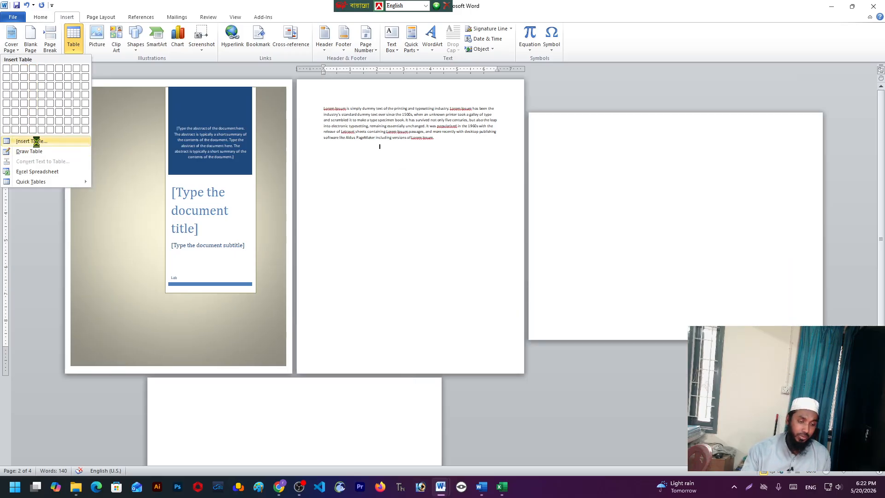
pyautogui.click(37, 142)
pyautogui.moveTo(443, 180); pyautogui.dragTo(732, 136)
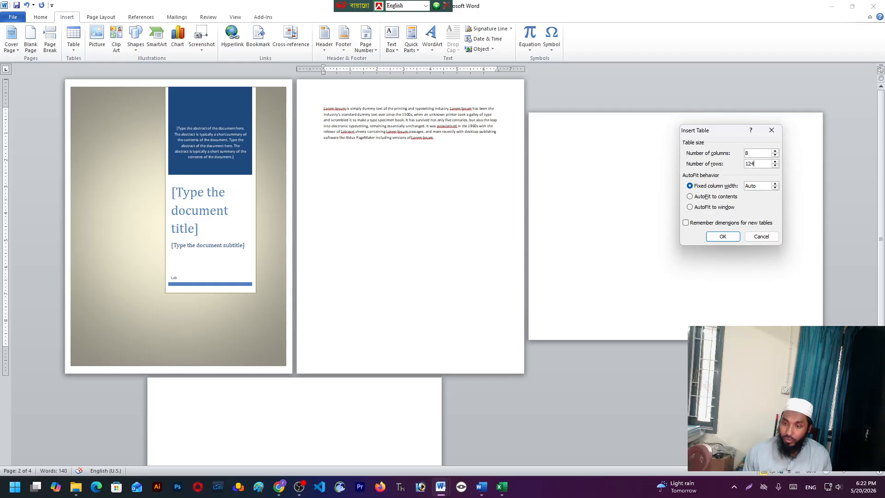
pyautogui.write('21')
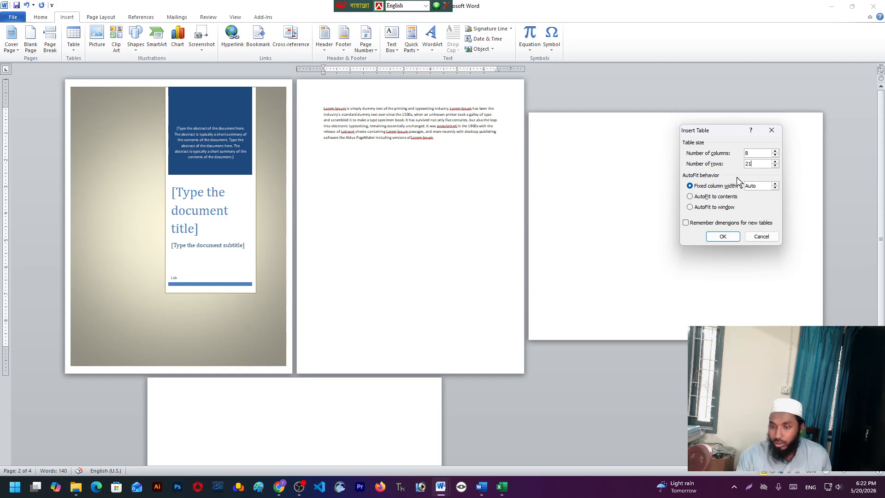
pyautogui.click(730, 238)
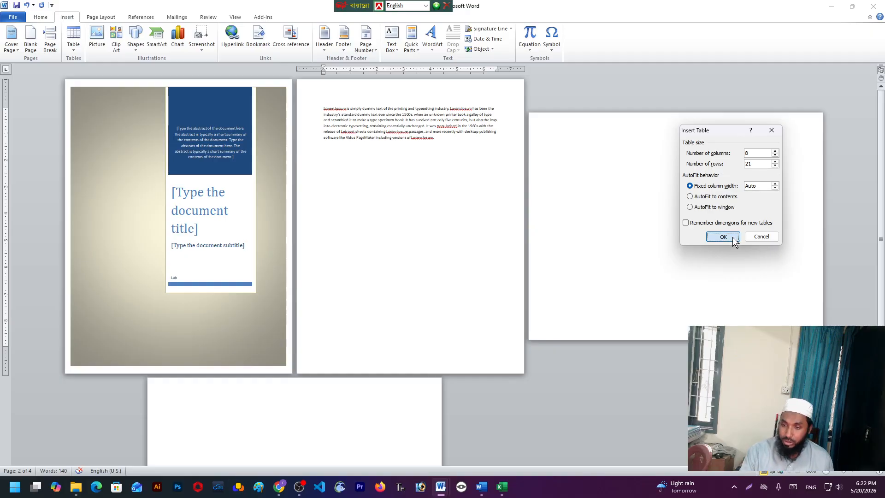
pyautogui.scroll(8, 663, 216)
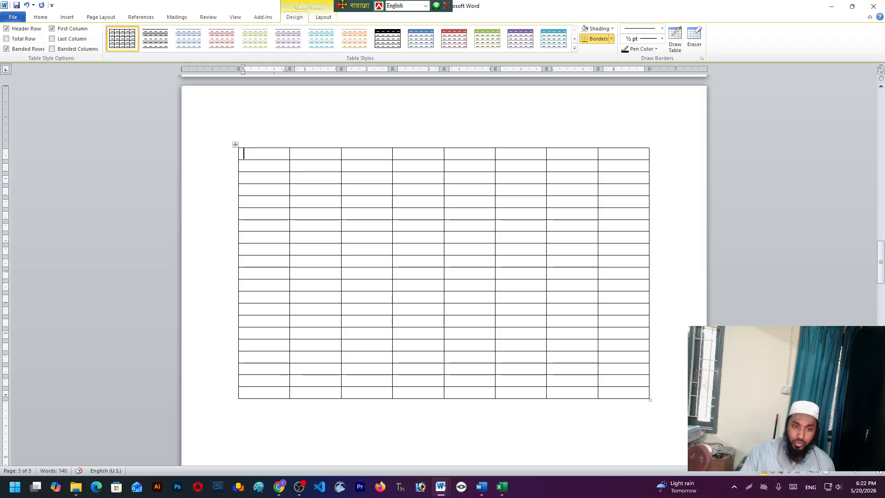
# Move the floating keyboard-language toolbar away from the document title and the table tool headings.
pyautogui.moveTo(342, 5); pyautogui.dragTo(576, 5)
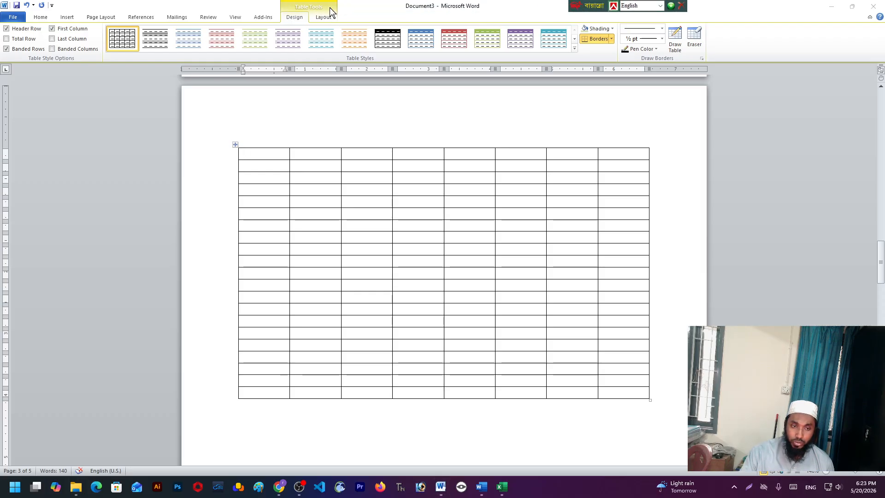
pyautogui.scroll(-3, 313, 317)
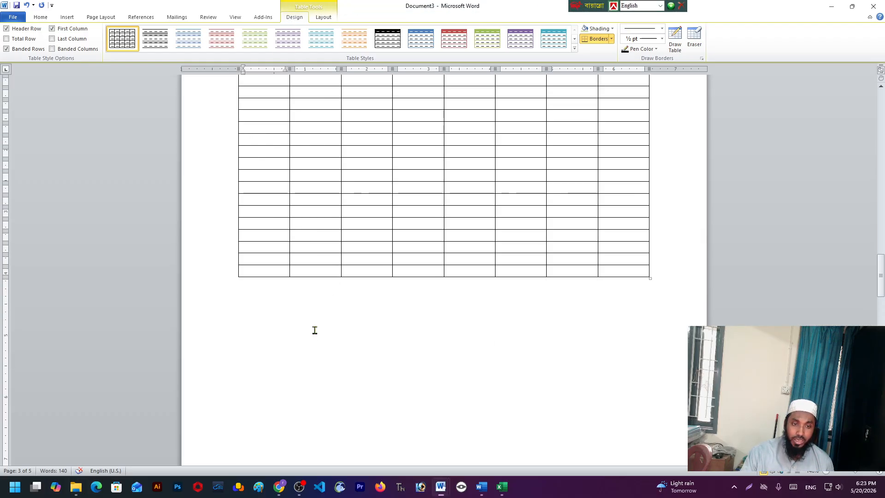
pyautogui.click(295, 339)
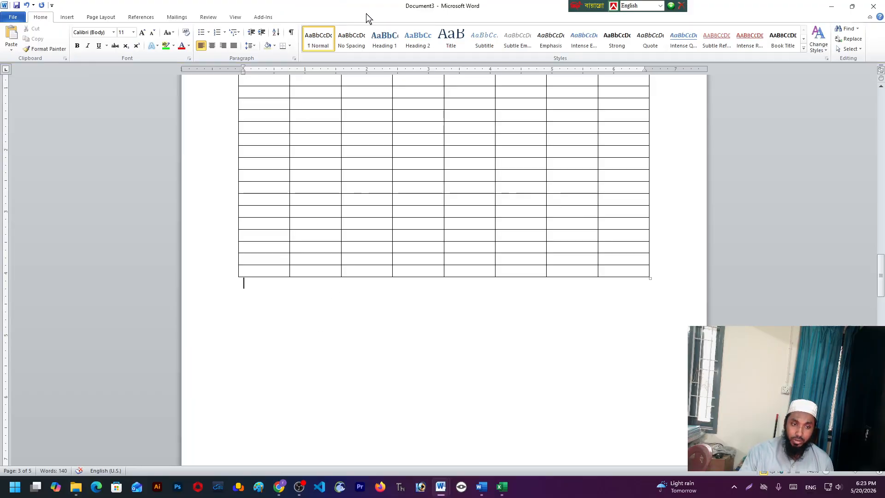
pyautogui.scroll(3, 328, 223)
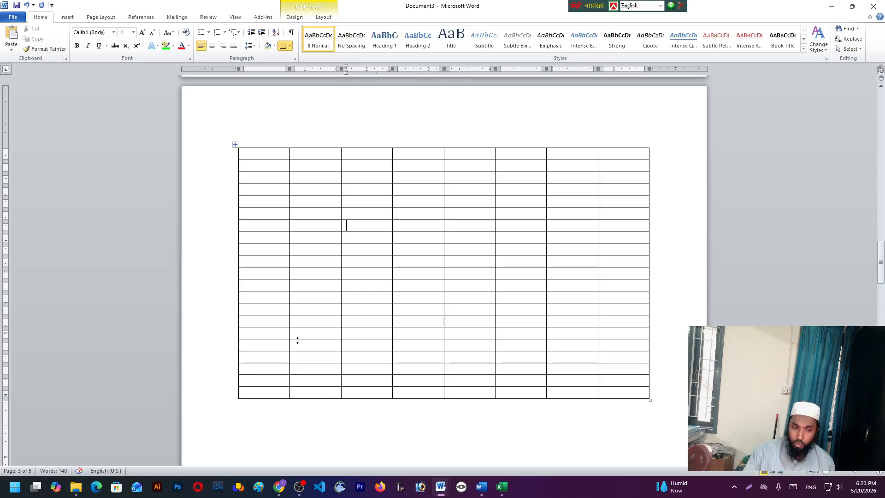
# Try several built-in table styles on the table, ending with the orange list style that has a solid header row.
pyautogui.click(297, 17)
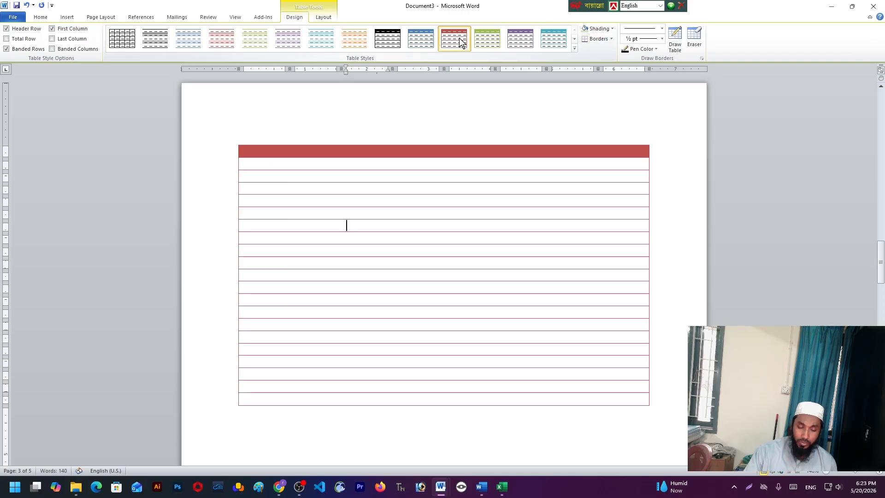
pyautogui.click(511, 40)
pyautogui.click(349, 43)
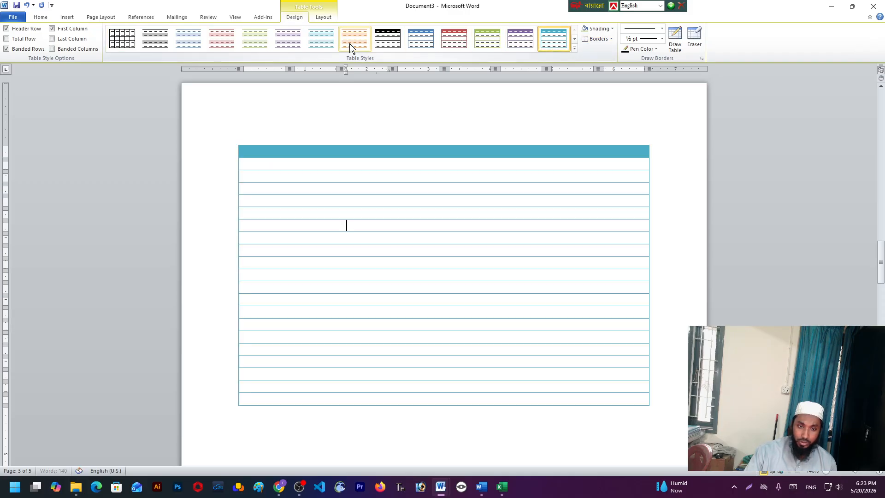
pyautogui.click(198, 42)
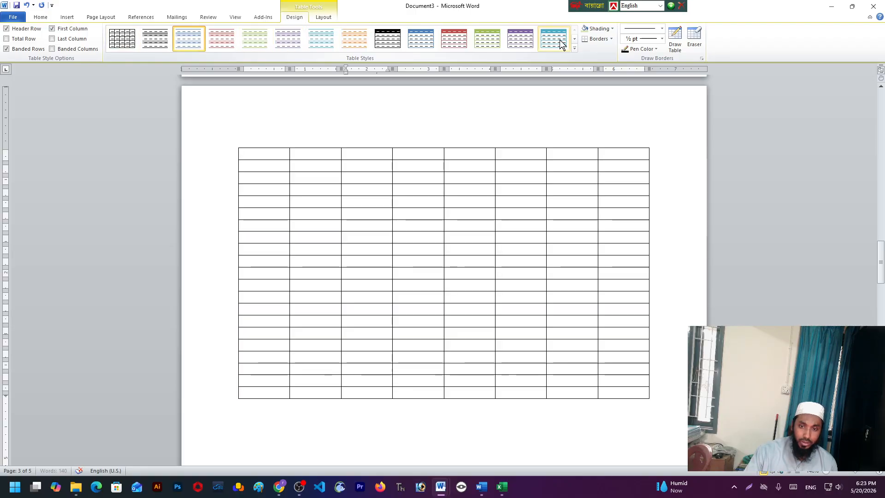
pyautogui.click(575, 48)
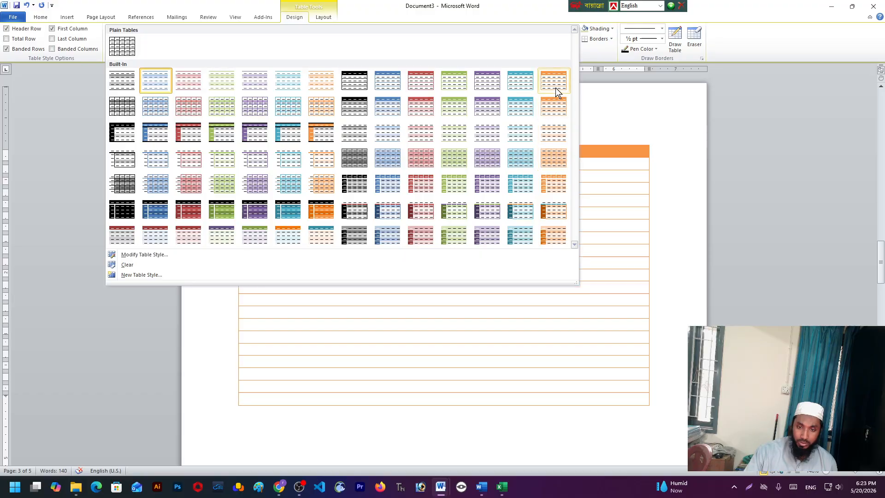
pyautogui.click(555, 87)
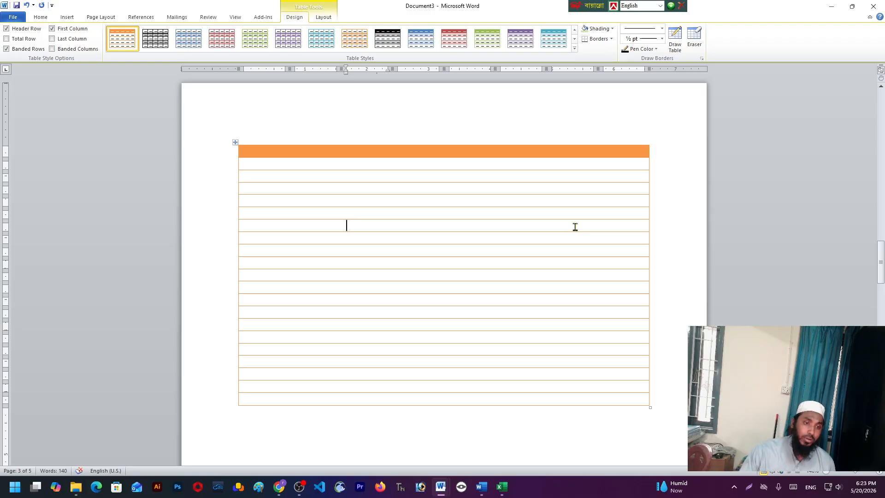
# Enable the Last Column and Total Row style options for the table.
pyautogui.click(431, 205)
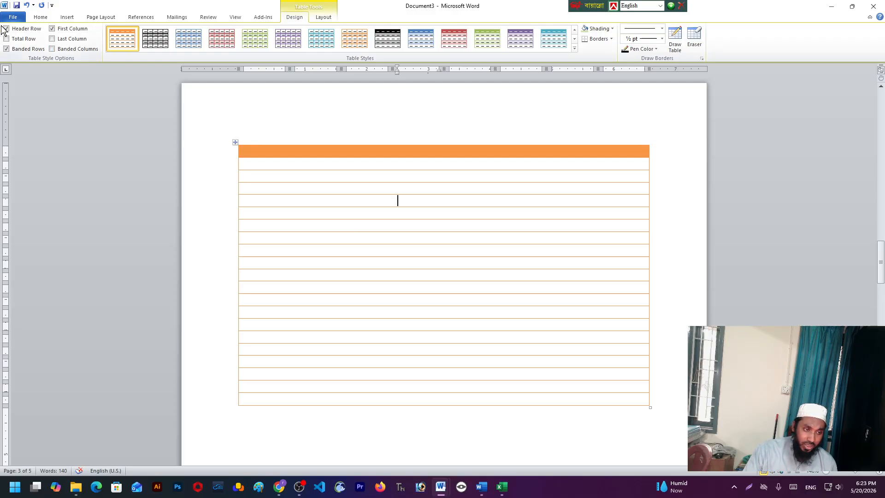
pyautogui.click(53, 40)
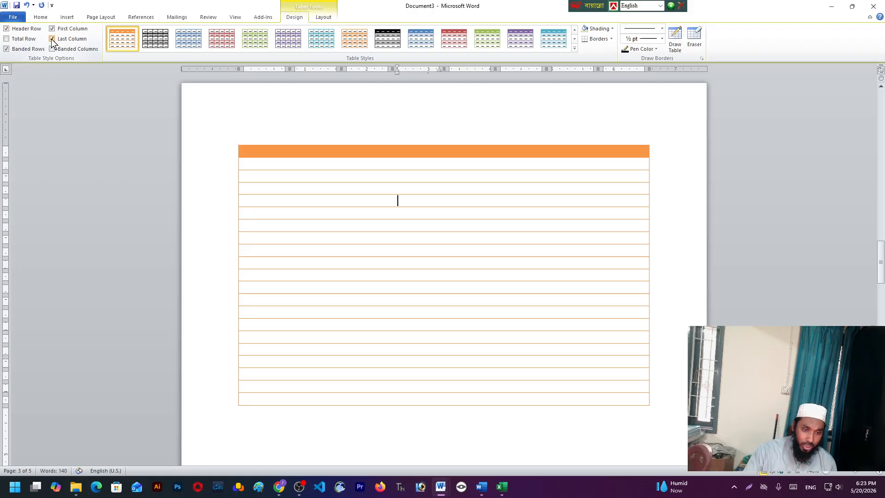
pyautogui.click(14, 40)
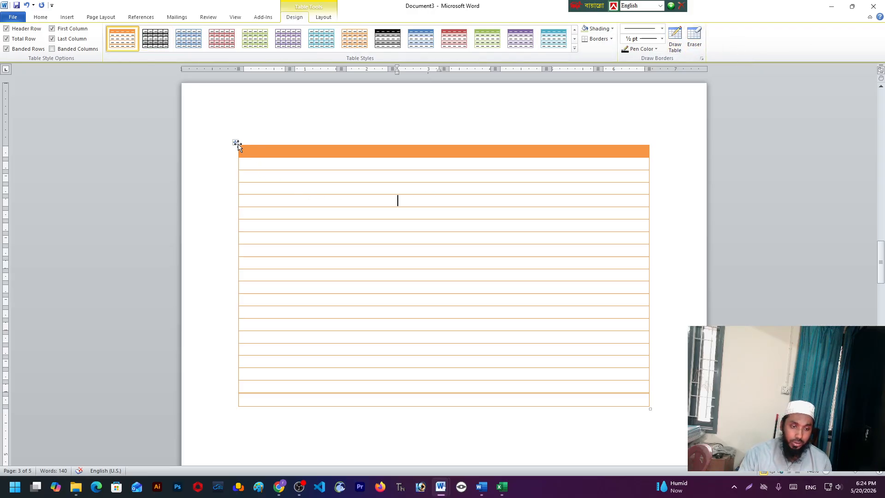
# Select the whole table and apply the black grid style with grey banded rows.
pyautogui.click(236, 143)
pyautogui.click(44, 17)
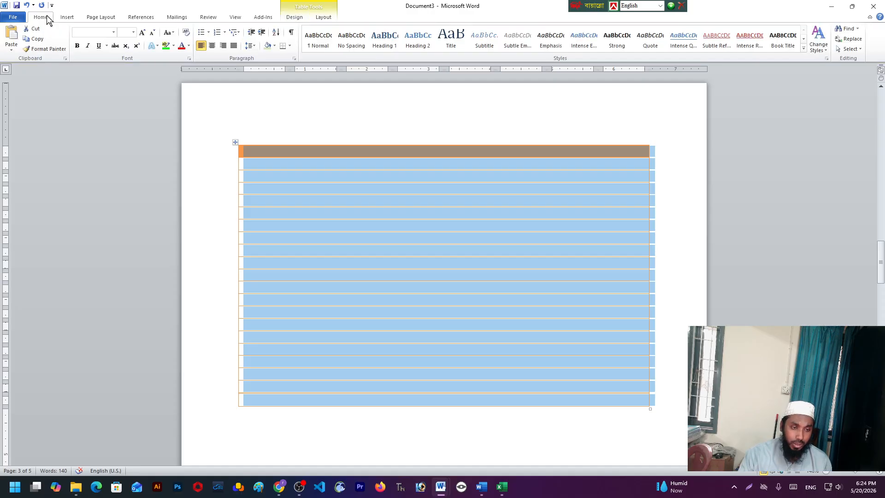
pyautogui.click(325, 16)
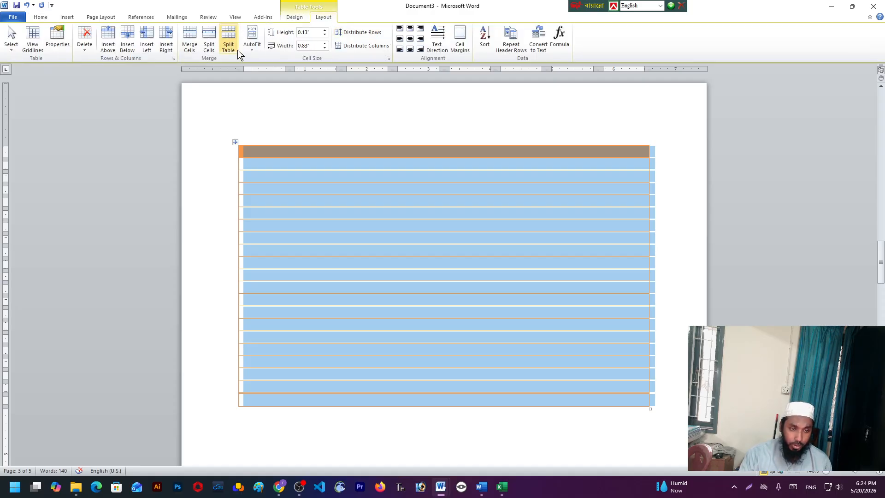
pyautogui.click(294, 17)
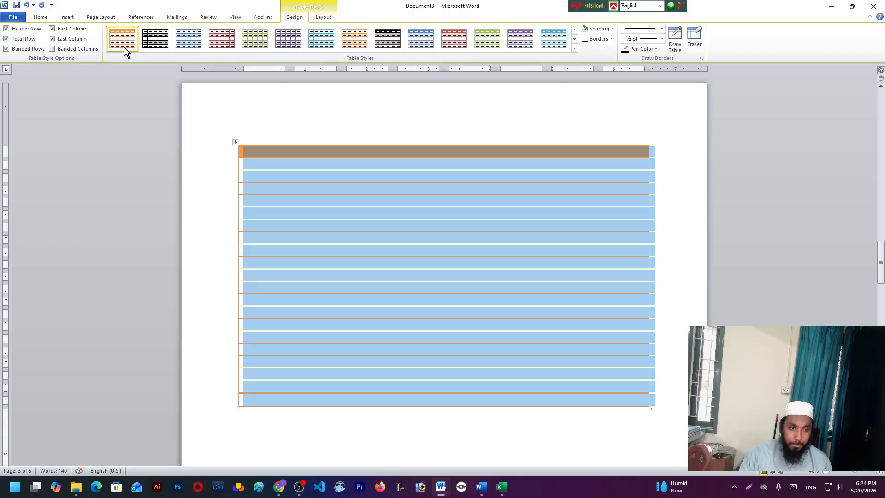
pyautogui.click(152, 46)
pyautogui.click(514, 217)
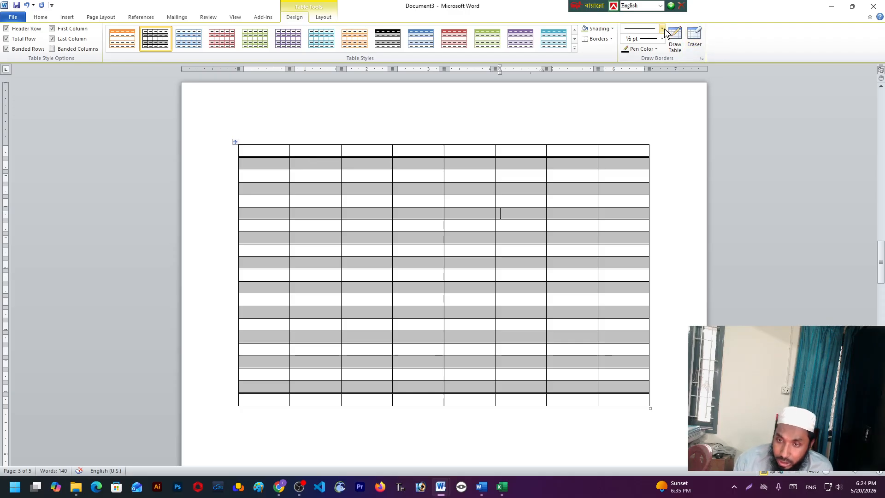
# Draw vertical dividing lines through cells in the sixth and seventh columns, starting in the table's fourth row.
pyautogui.click(676, 42)
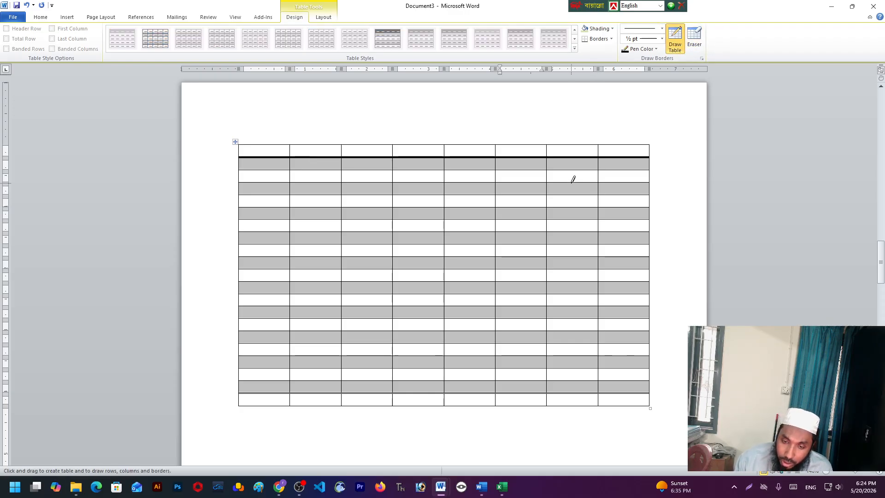
pyautogui.moveTo(571, 183)
pyautogui.mouseDown()
pyautogui.moveTo(580, 211)
pyautogui.moveTo(573, 208)
pyautogui.mouseUp()
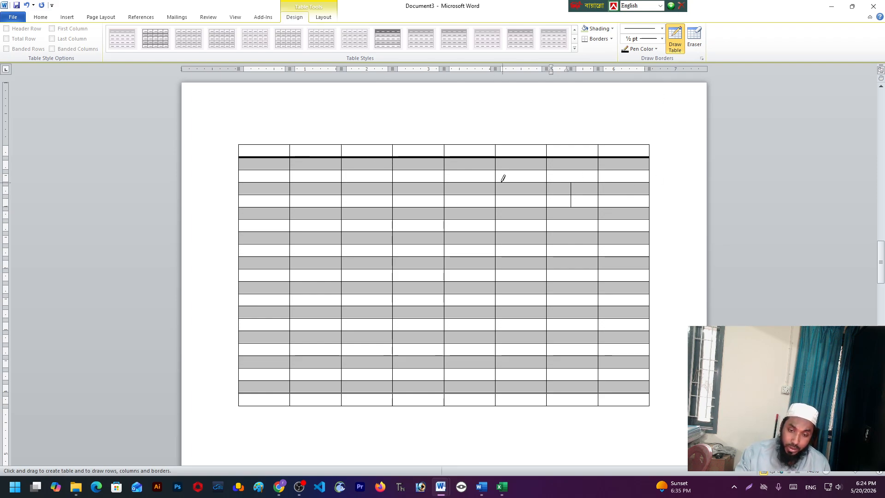
pyautogui.moveTo(522, 177); pyautogui.dragTo(523, 207)
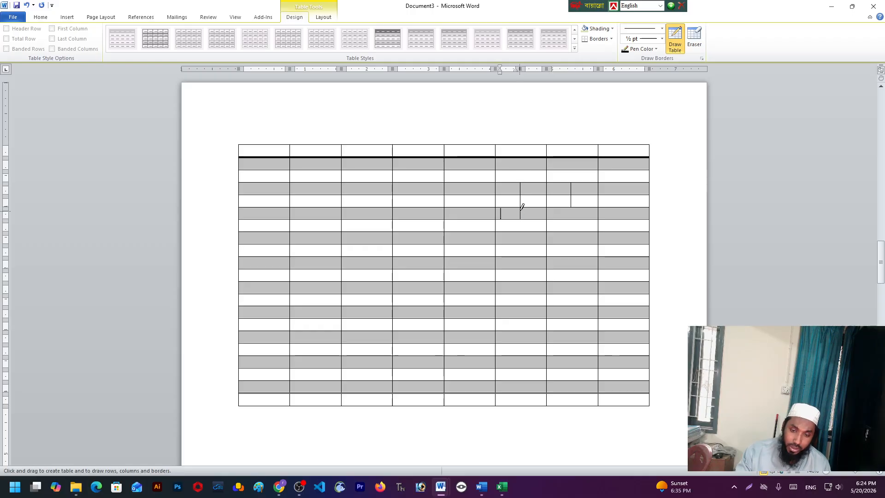
# Erase the drawn dividing lines and neighbouring cell borders in the fourth to sixth rows, and turn the Eraser off.
pyautogui.click(692, 40)
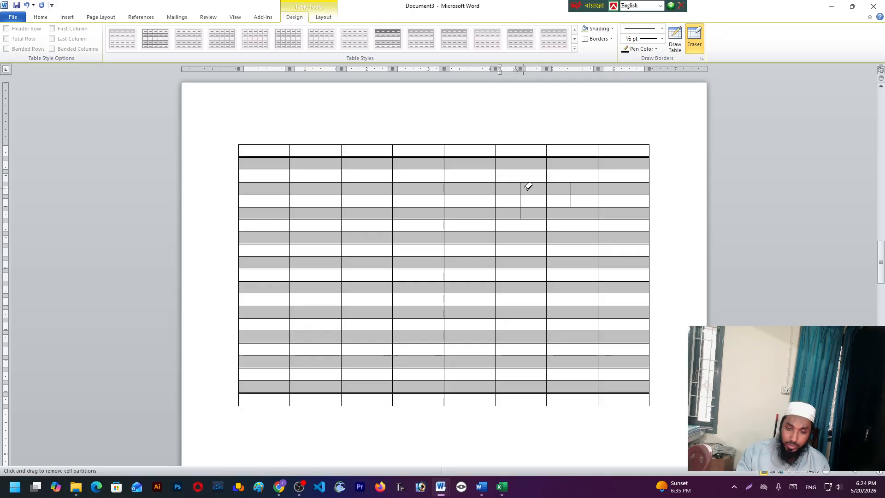
pyautogui.click(521, 205)
pyautogui.moveTo(516, 214)
pyautogui.mouseDown()
pyautogui.moveTo(552, 215)
pyautogui.moveTo(585, 190)
pyautogui.mouseUp()
pyautogui.click(571, 192)
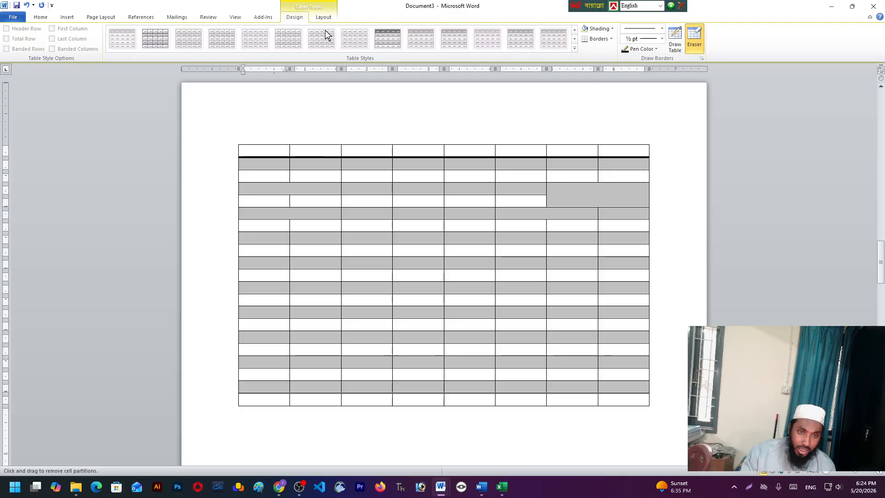
pyautogui.click(325, 17)
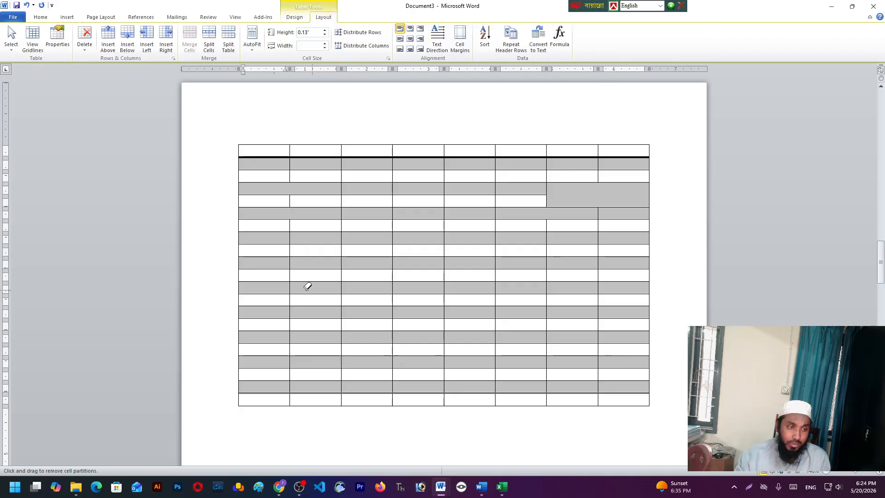
pyautogui.click(294, 17)
pyautogui.click(693, 39)
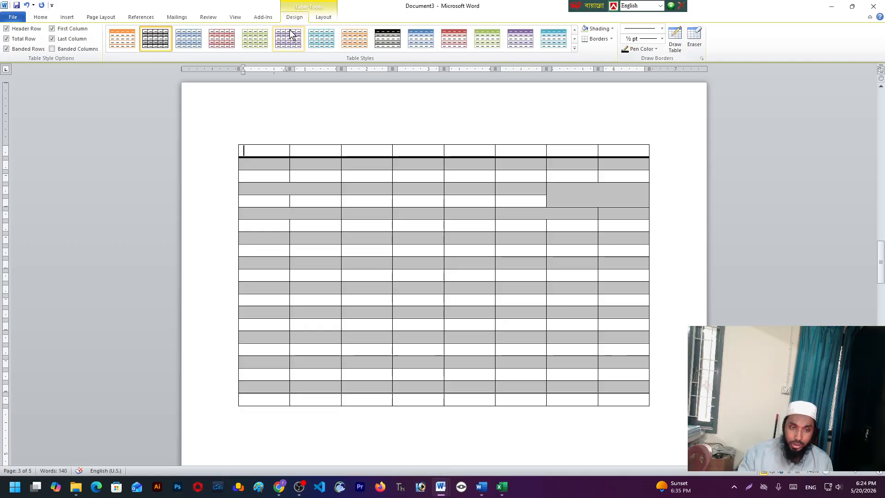
# Merge the cells from the second to the last column in the table's tenth row.
pyautogui.click(324, 16)
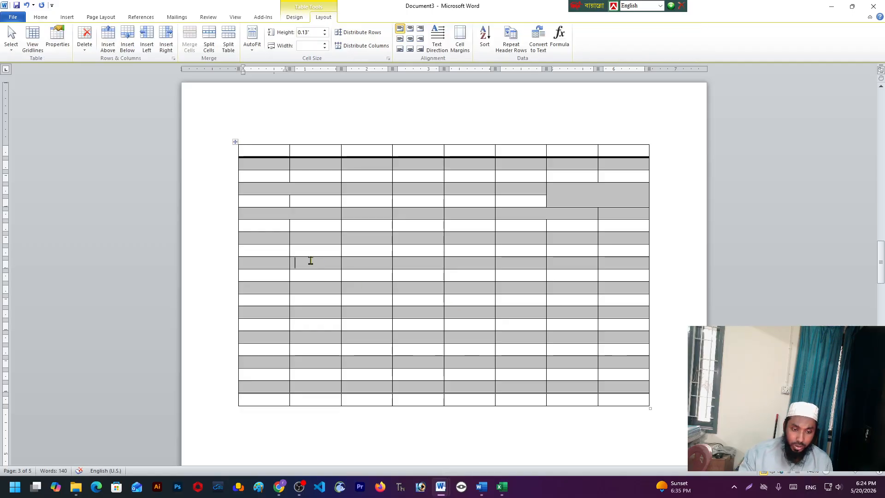
pyautogui.moveTo(311, 261); pyautogui.dragTo(615, 263)
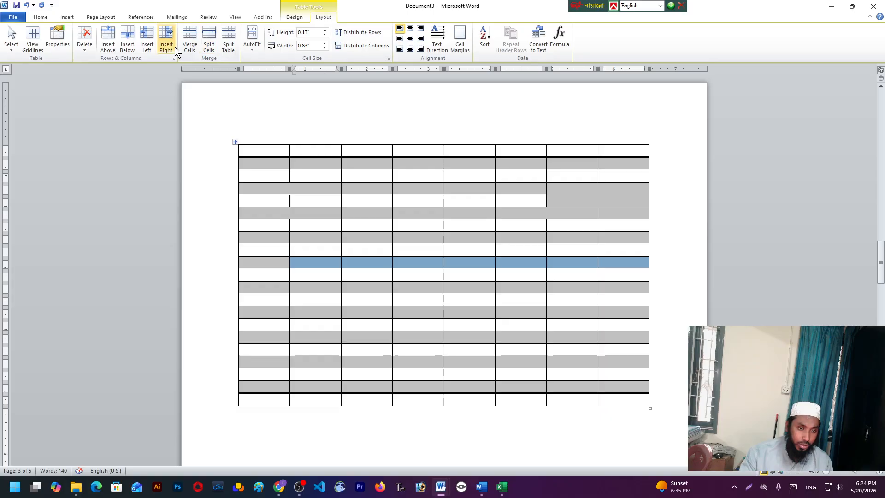
pyautogui.click(192, 41)
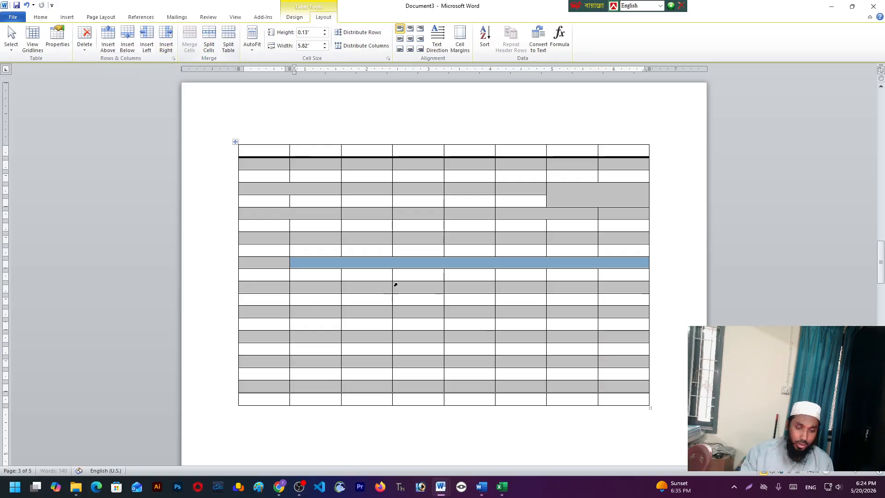
pyautogui.click(324, 267)
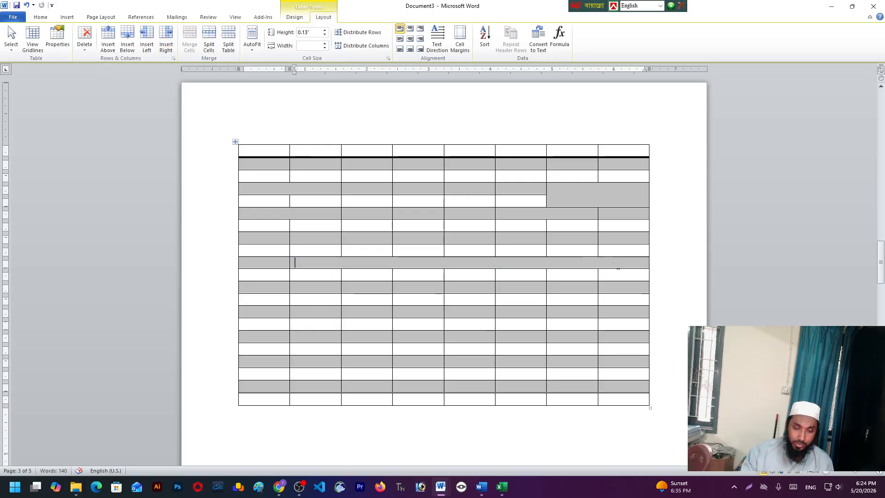
pyautogui.click(518, 327)
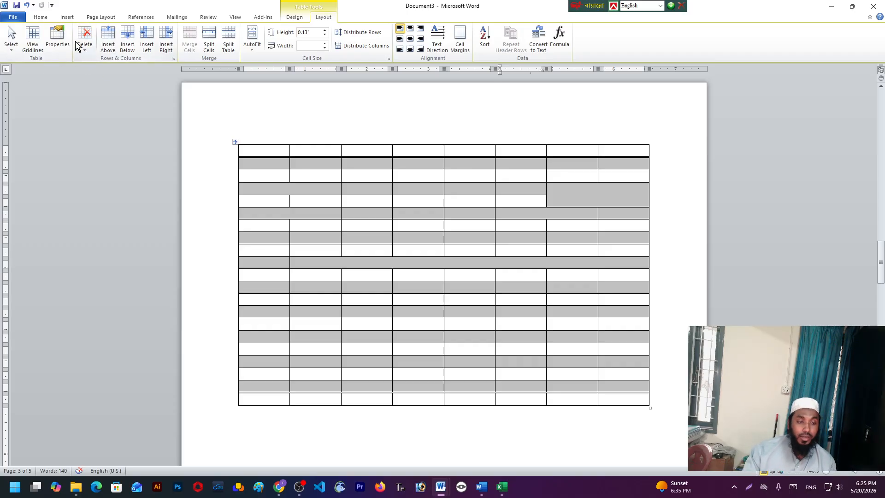
# Delete the entire table and undo the deletion.
pyautogui.click(87, 52)
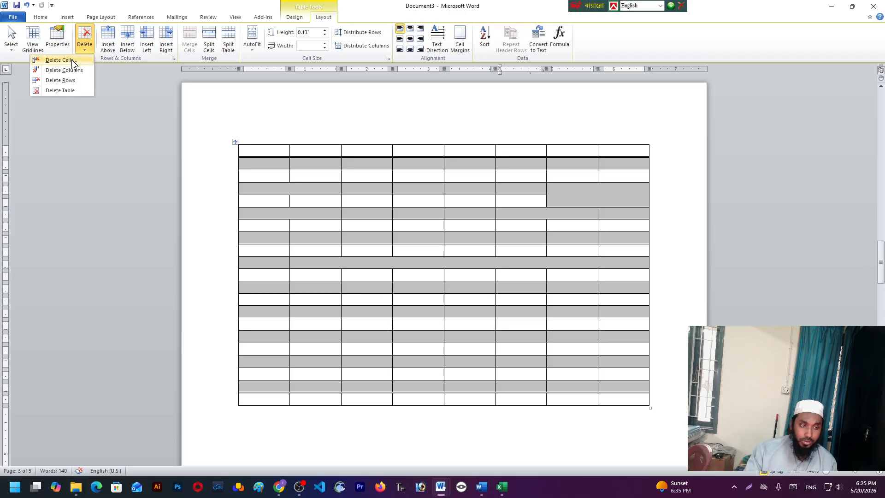
pyautogui.click(67, 90)
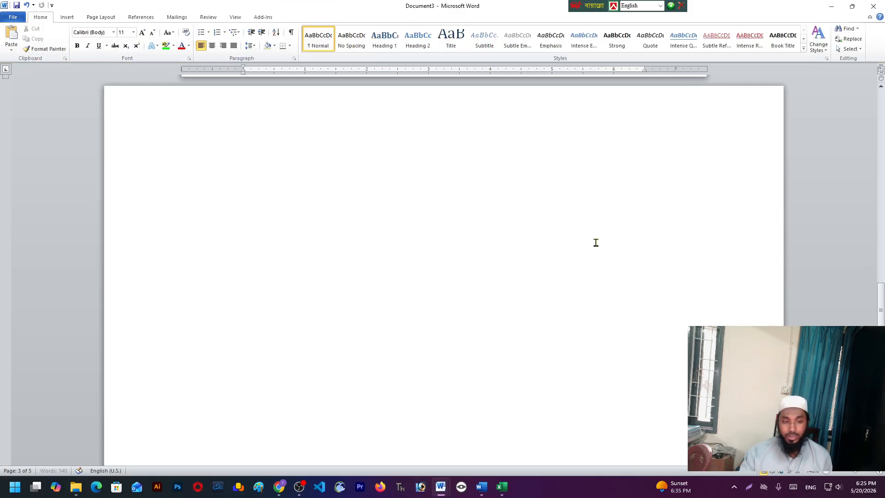
pyautogui.hotkey('ctrl', 'z')
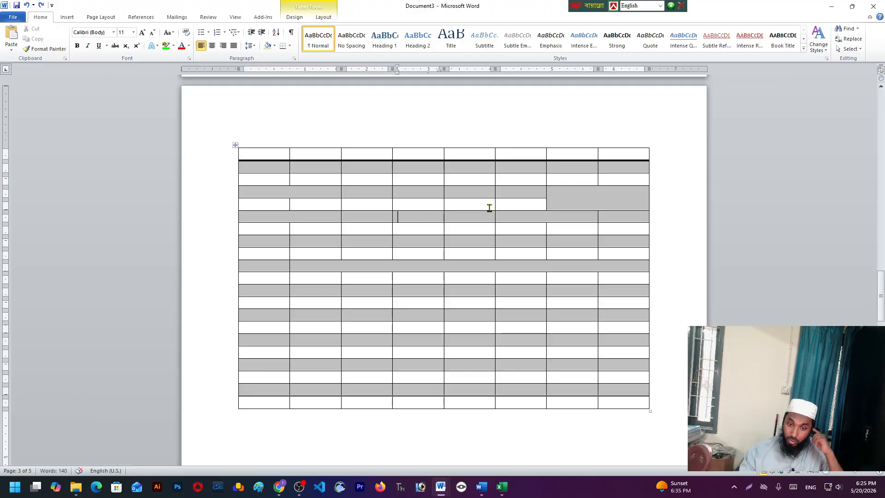
# Delete the table's fourth to seventh rows, and delete its fourth column.
pyautogui.moveTo(405, 192); pyautogui.dragTo(418, 233)
pyautogui.click(322, 18)
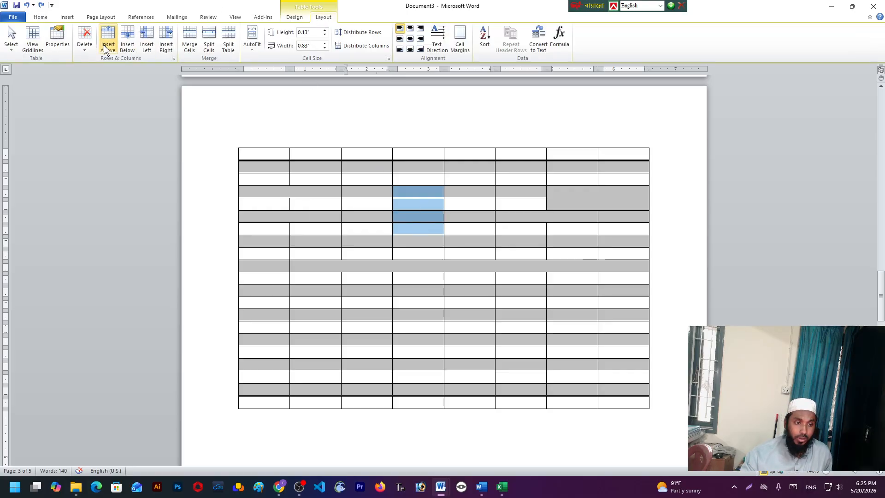
pyautogui.click(84, 46)
pyautogui.click(65, 82)
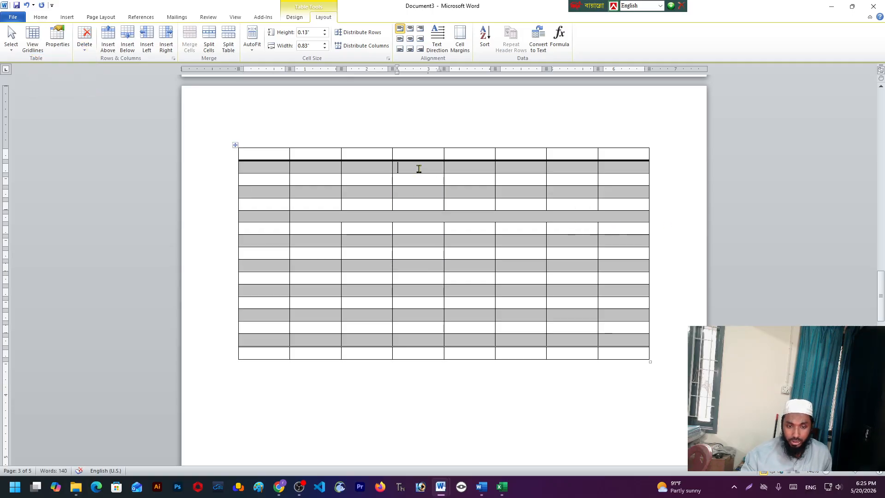
pyautogui.click(86, 45)
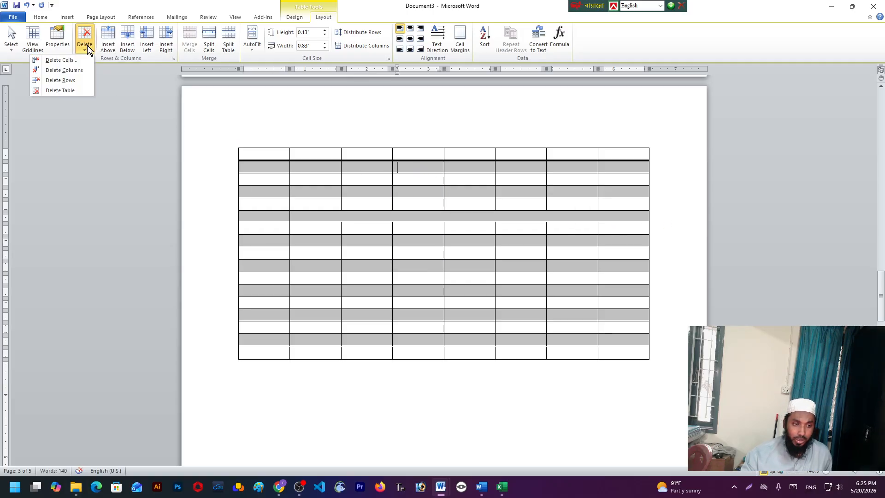
pyautogui.click(64, 70)
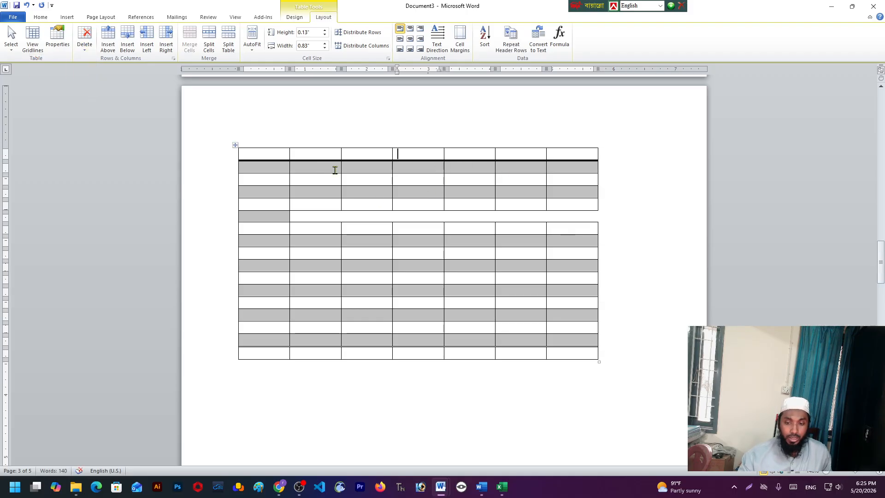
# Delete the incomplete sixth row that has only a first-column cell.
pyautogui.click(285, 216)
pyautogui.click(82, 45)
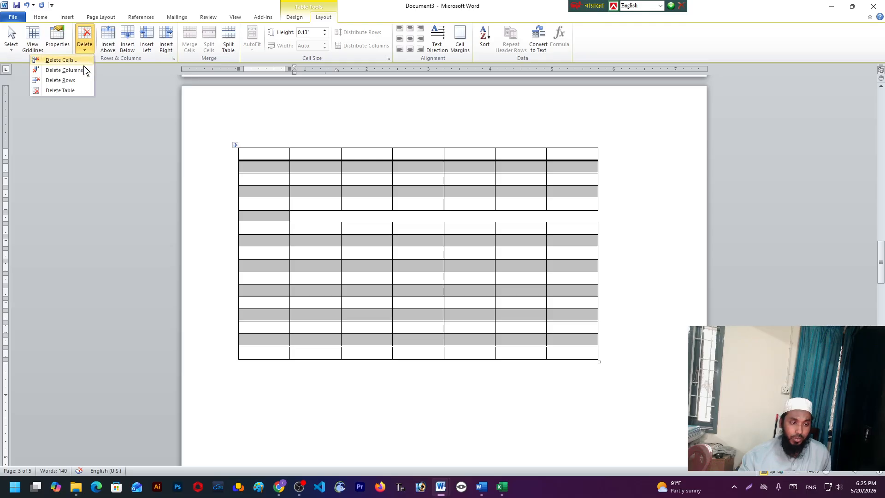
pyautogui.click(71, 80)
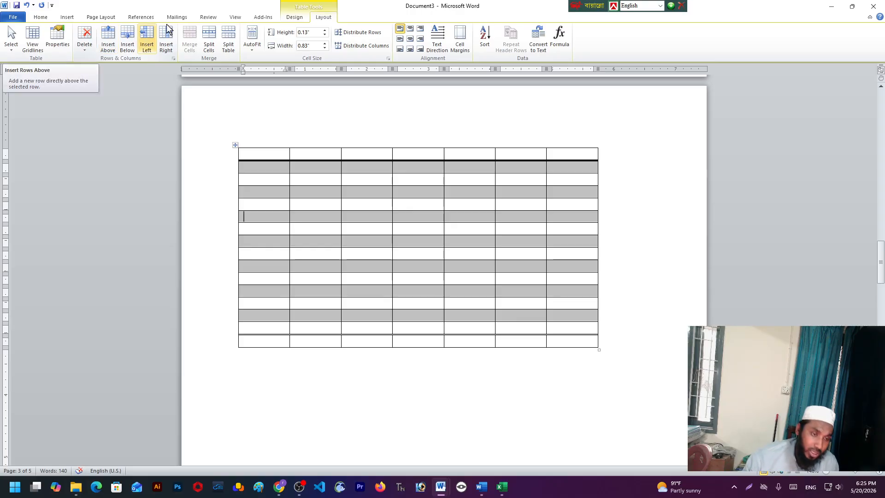
# Insert three rows above the table's current sixth row and four rows below the selected new row.
pyautogui.click(108, 39)
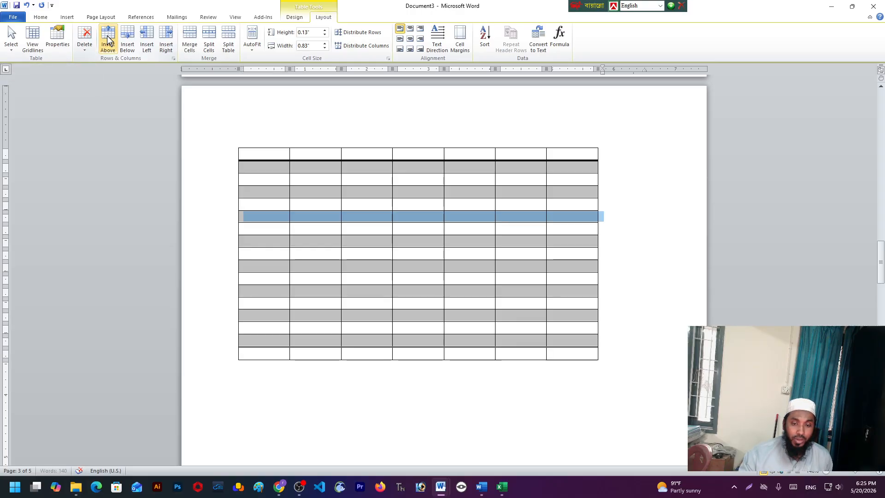
pyautogui.click(108, 39)
pyautogui.click(108, 40)
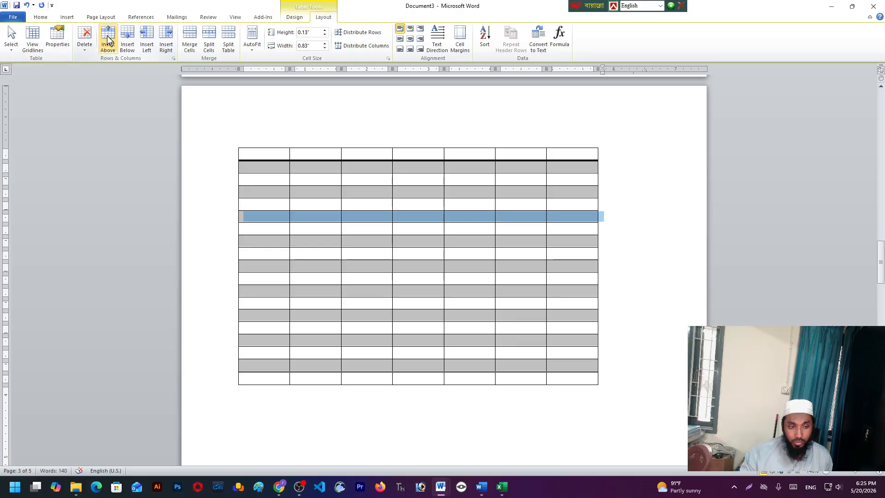
pyautogui.click(128, 39)
pyautogui.click(128, 40)
pyautogui.click(127, 39)
pyautogui.click(127, 39)
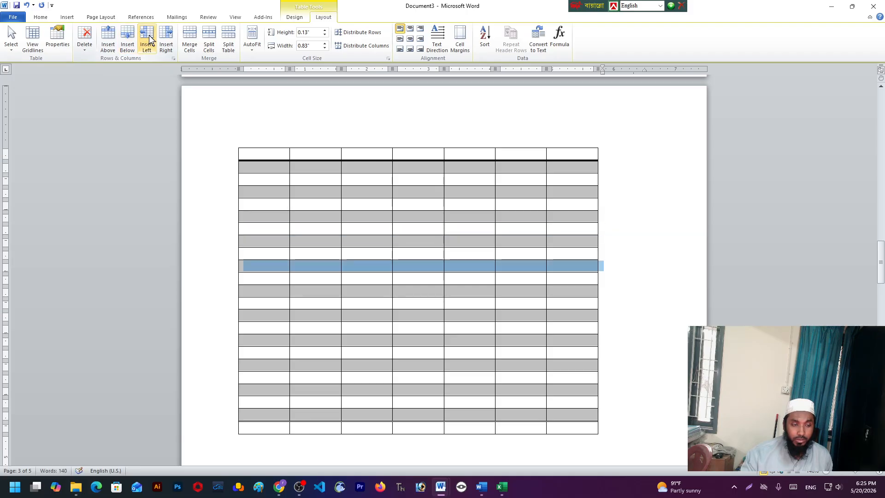
# Try inserting columns to the left and right of the selected row, and undo those columns and the last inserted row.
pyautogui.click(148, 39)
pyautogui.click(148, 37)
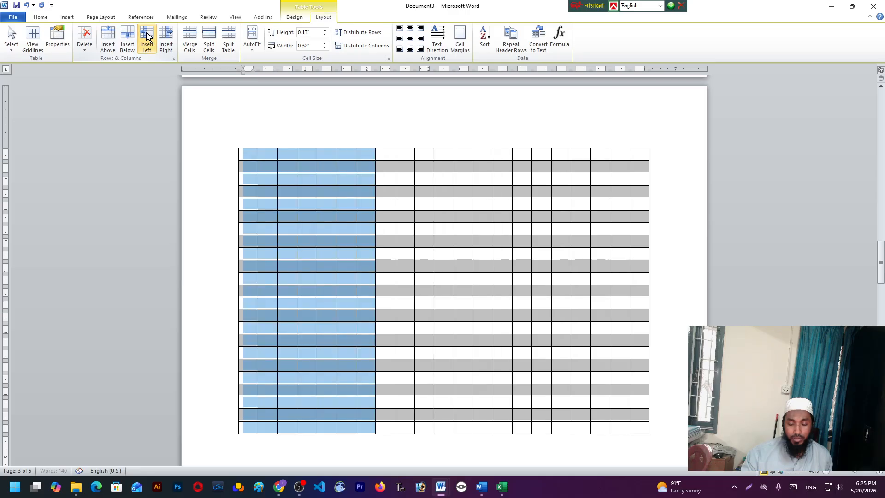
pyautogui.hotkey('ctrl', 'z')
pyautogui.hotkey('ctrl', 'z')
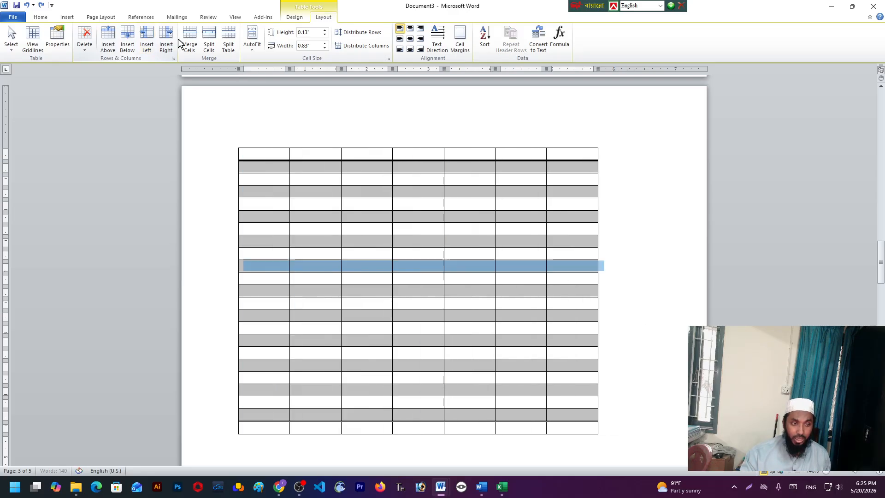
pyautogui.hotkey('ctrl', 'z')
pyautogui.click(170, 35)
pyautogui.hotkey('ctrl', 'z')
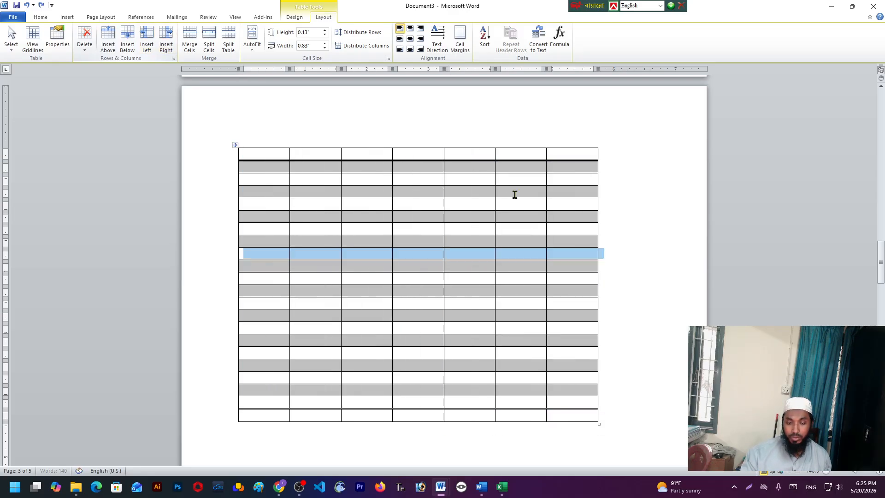
# Select the fifth-column cells in the fourth to ninth rows and insert six rows below them.
pyautogui.click(515, 216)
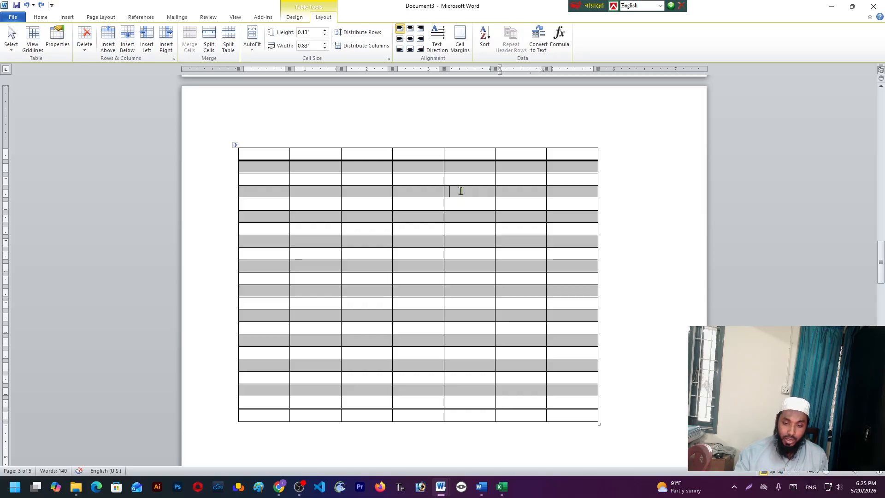
pyautogui.moveTo(461, 190); pyautogui.dragTo(469, 254)
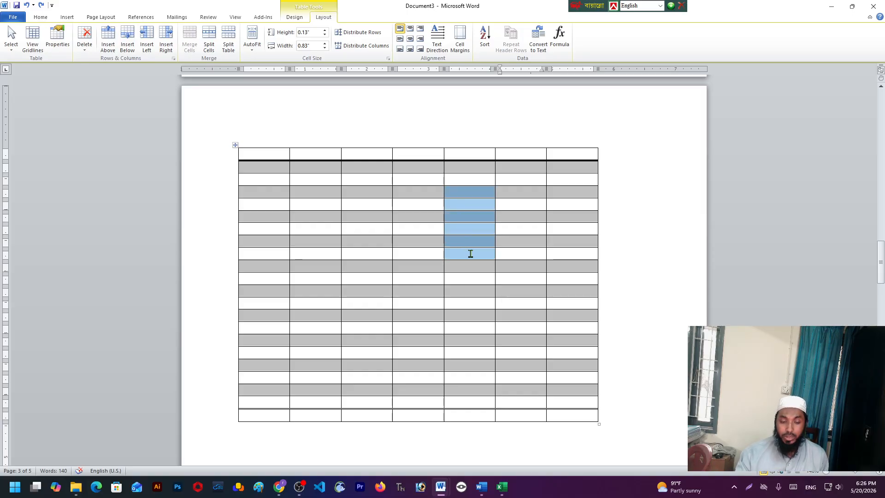
pyautogui.moveTo(477, 186); pyautogui.dragTo(483, 255)
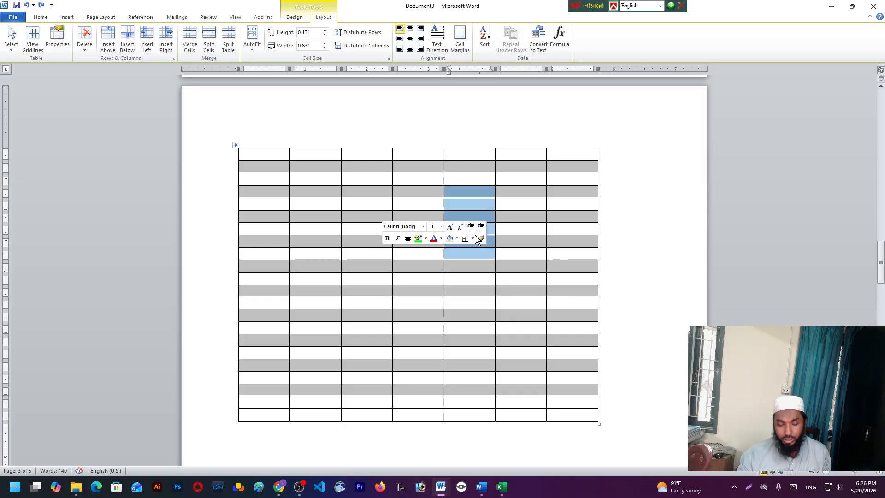
pyautogui.click(127, 45)
pyautogui.click(485, 233)
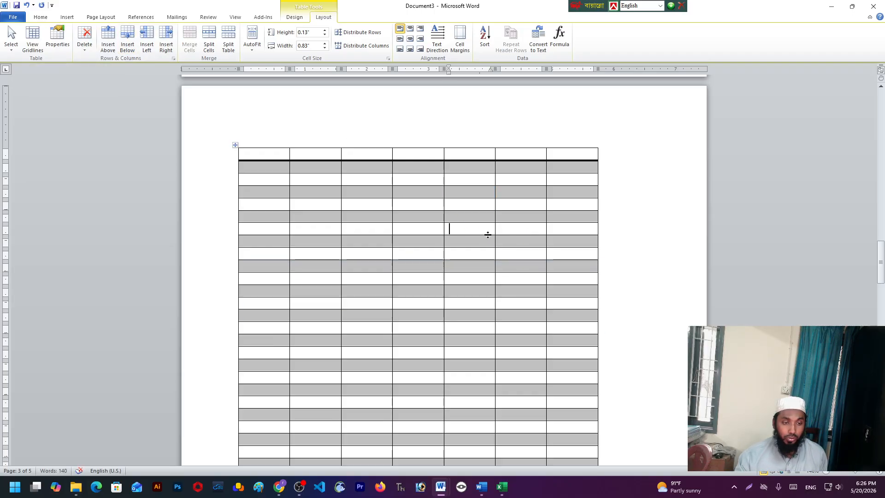
# Select the entire table and set its row height to 0.2".
pyautogui.click(409, 217)
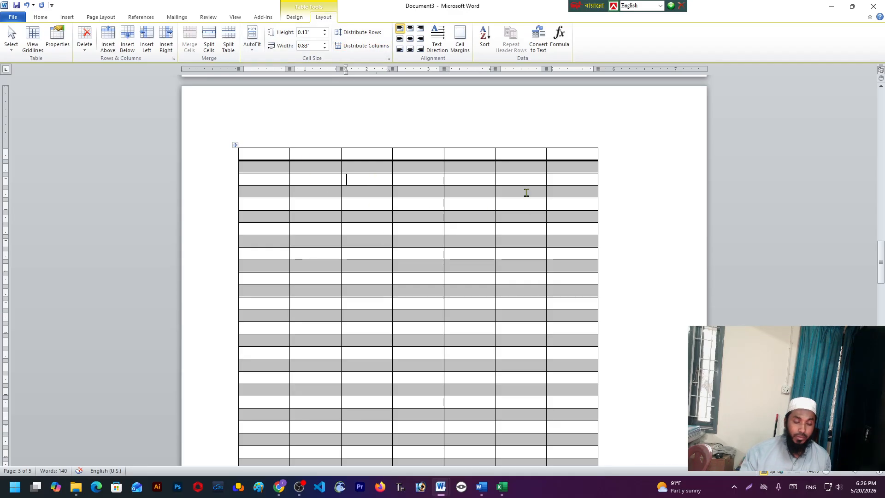
pyautogui.click(235, 146)
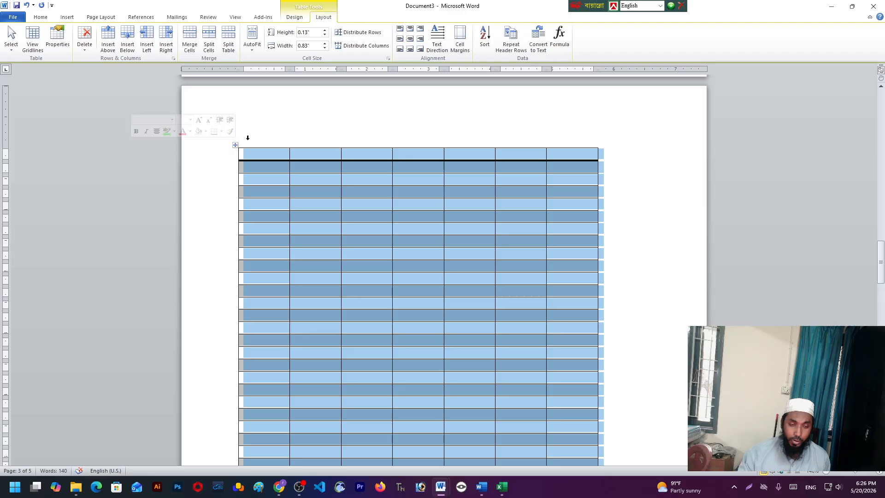
pyautogui.click(325, 30)
pyautogui.click(325, 31)
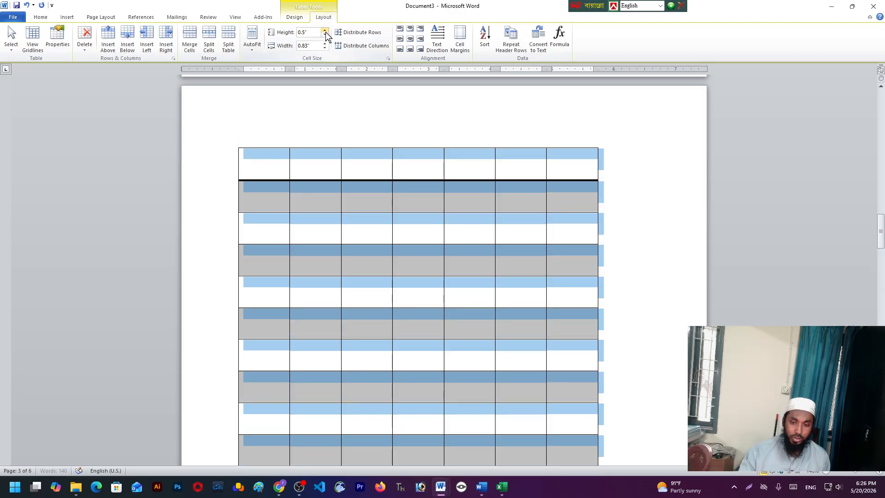
pyautogui.click(325, 31)
pyautogui.click(325, 36)
pyautogui.click(325, 36)
pyautogui.click(451, 246)
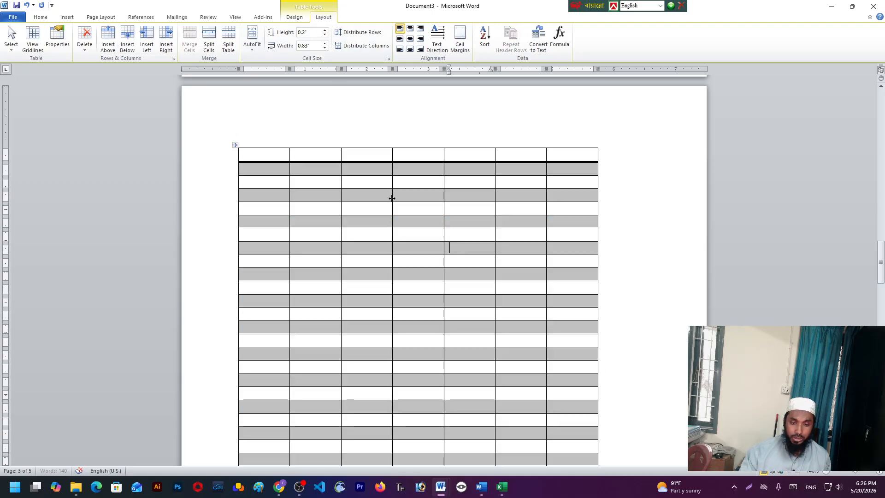
# Move the table borders to make the third column about 1.48" wide and the fifth row about 1.63" high.
pyautogui.moveTo(376, 177)
pyautogui.mouseDown()
pyautogui.moveTo(379, 216)
pyautogui.moveTo(382, 174)
pyautogui.mouseUp()
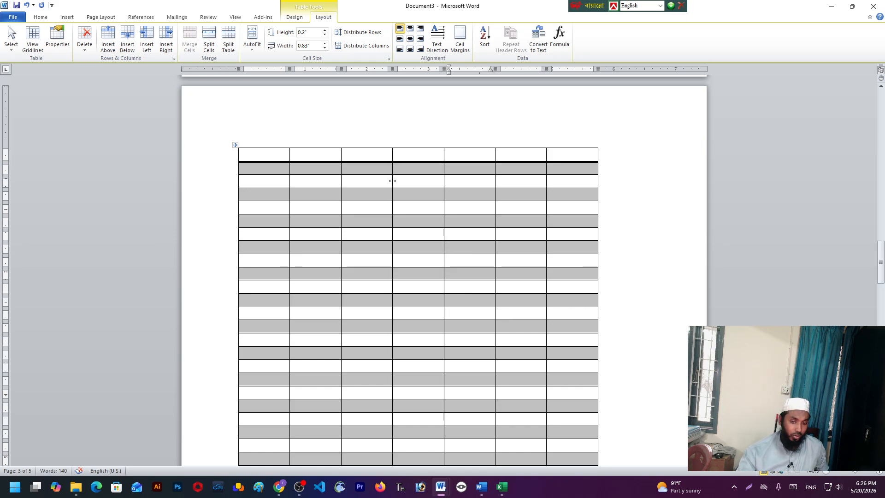
pyautogui.moveTo(392, 181); pyautogui.dragTo(392, 180)
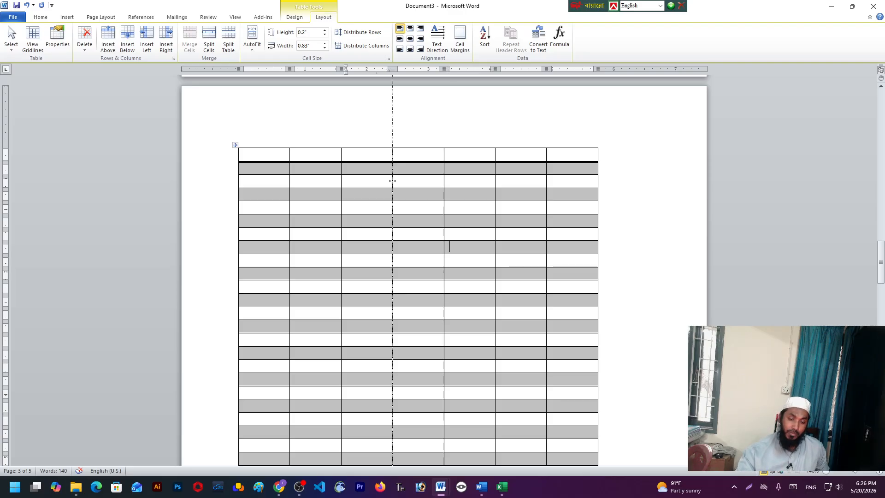
pyautogui.moveTo(393, 181)
pyautogui.mouseDown()
pyautogui.moveTo(428, 179)
pyautogui.moveTo(378, 176)
pyautogui.moveTo(377, 221)
pyautogui.moveTo(382, 176)
pyautogui.mouseUp()
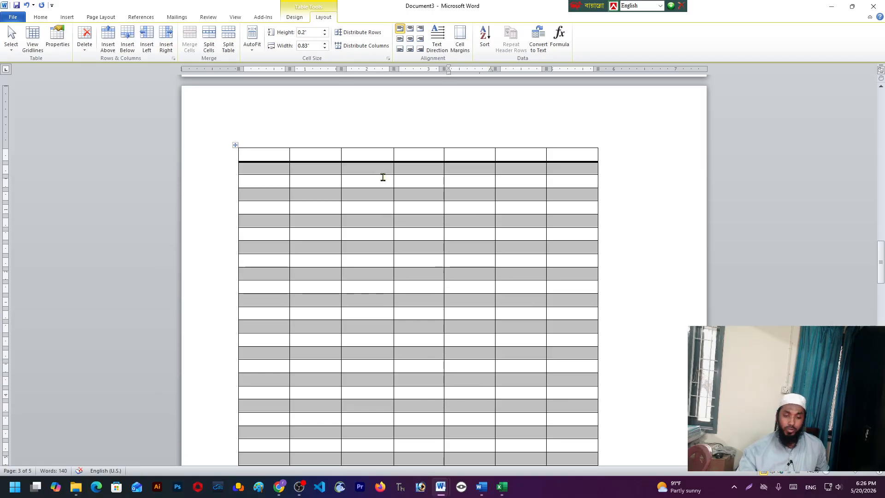
pyautogui.click(534, 257)
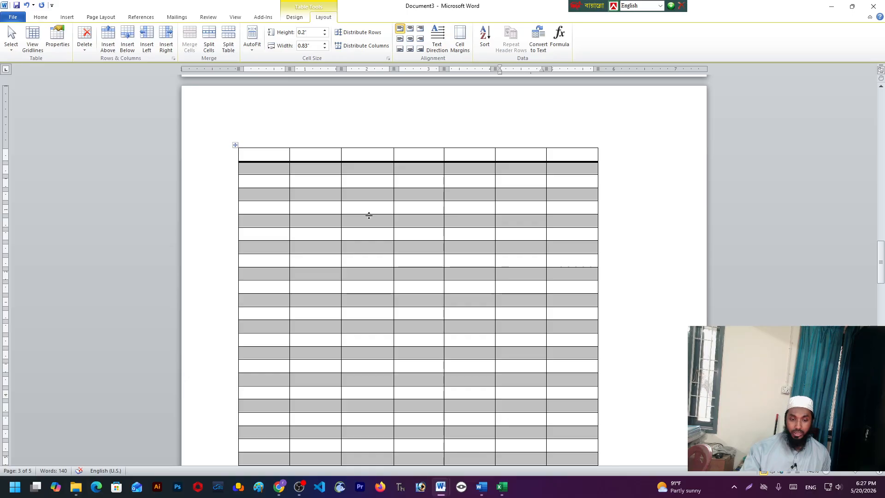
pyautogui.moveTo(369, 214); pyautogui.dragTo(377, 302)
pyautogui.moveTo(394, 227); pyautogui.dragTo(432, 233)
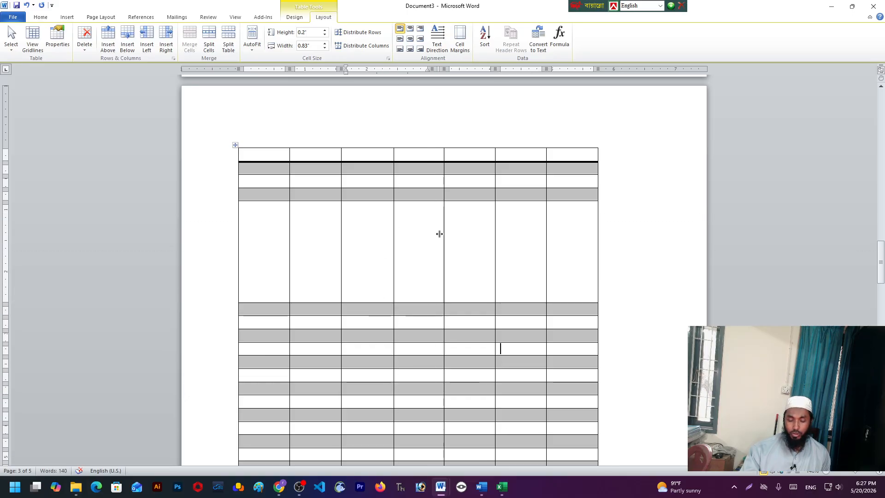
# Enter a first name in the enlarged third-column cell and try the Align Top Right and Align Top Center alignments.
pyautogui.click(399, 237)
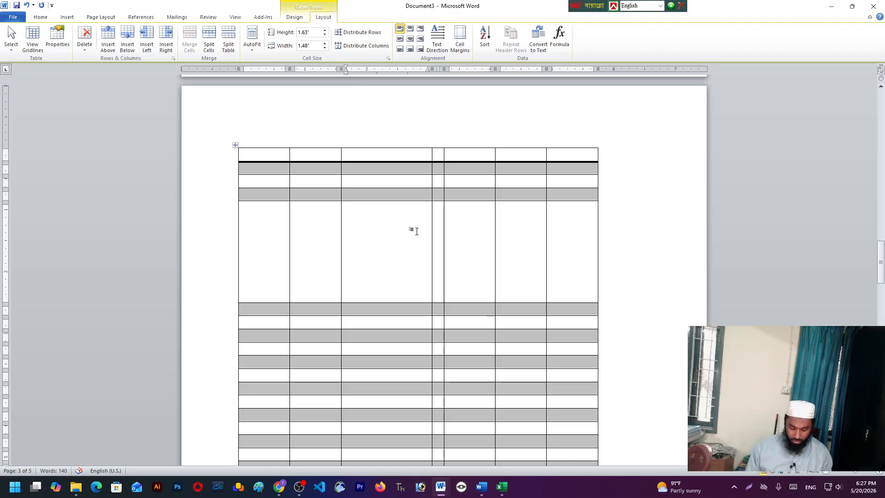
pyautogui.write('Rasel')
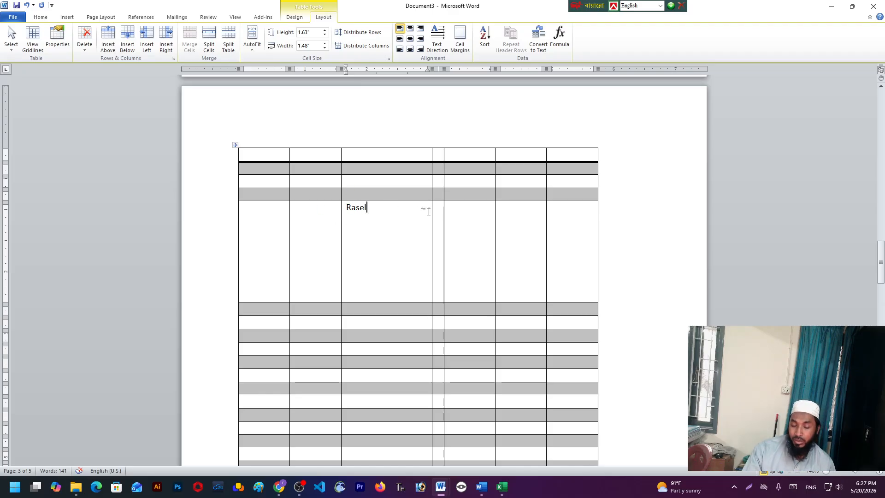
pyautogui.click(420, 29)
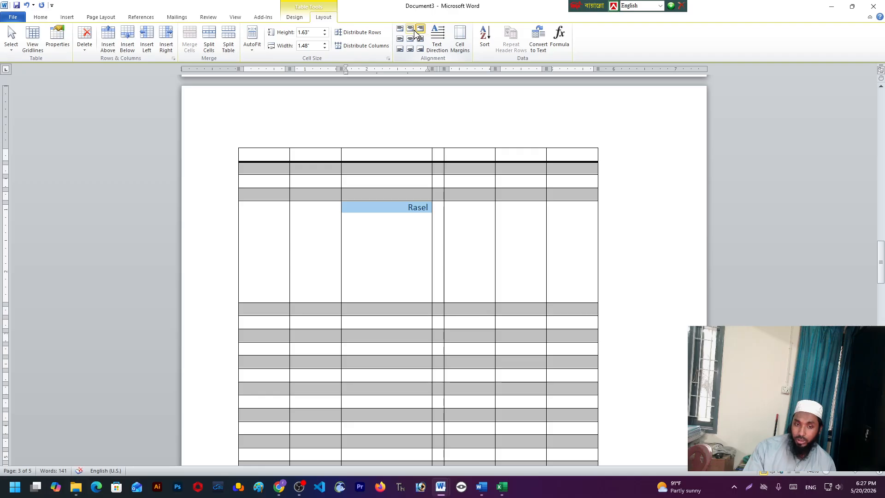
pyautogui.click(411, 29)
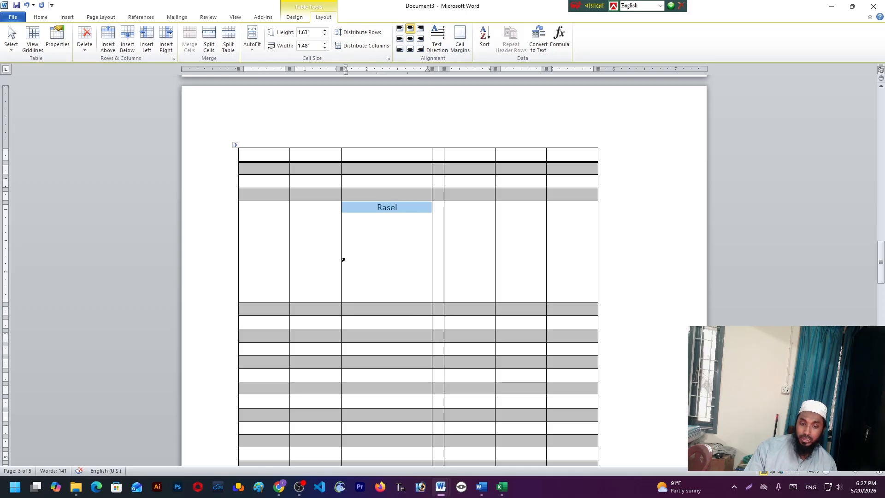
# Try centering the cell's text vertically with center, left and right horizontal alignment.
pyautogui.click(411, 39)
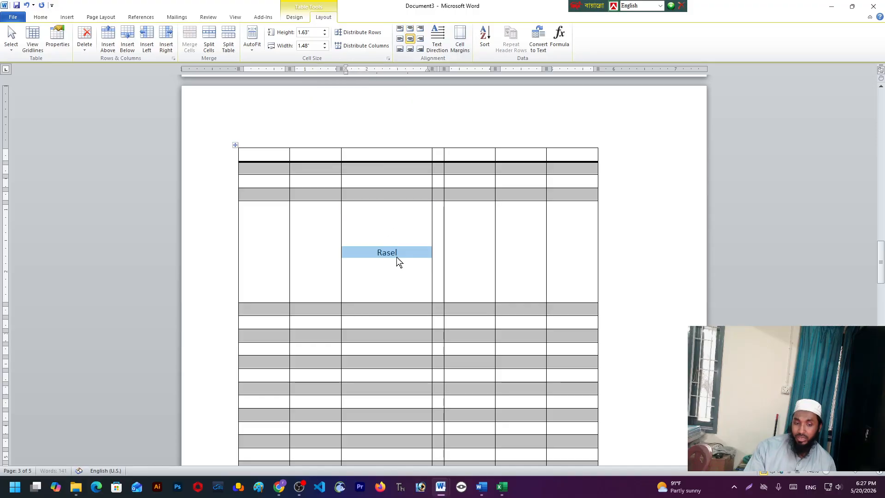
pyautogui.click(400, 40)
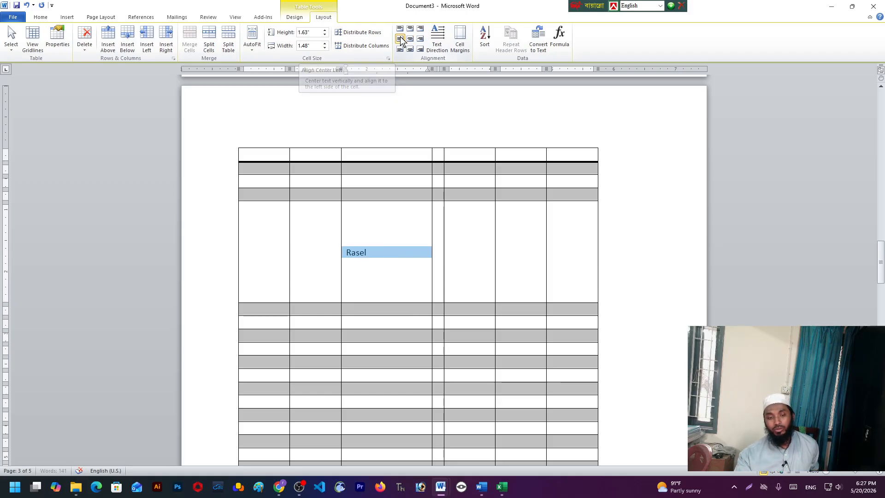
pyautogui.click(421, 39)
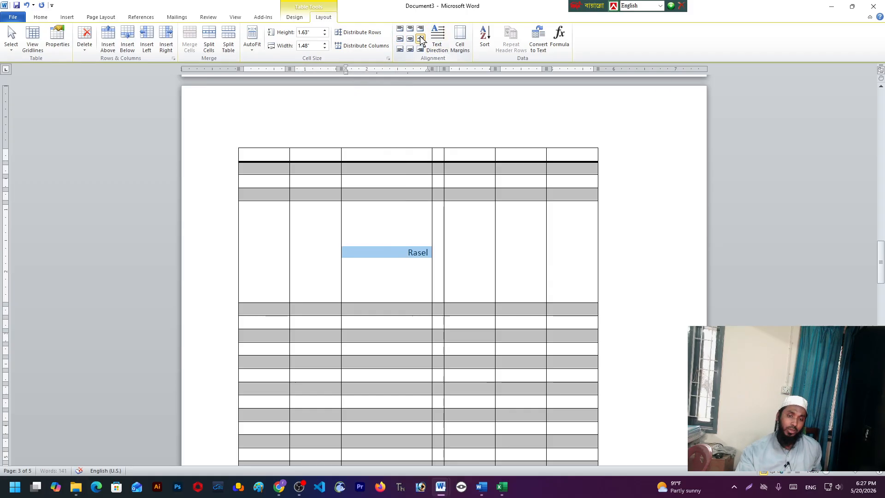
# Try the bottom right and bottom center alignments on the cell's text, and align it bottom left.
pyautogui.click(420, 49)
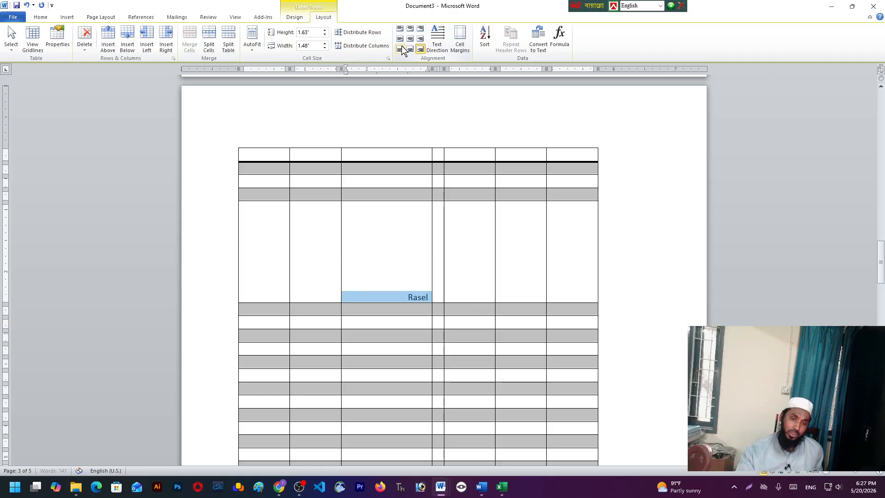
pyautogui.click(410, 50)
pyautogui.click(400, 49)
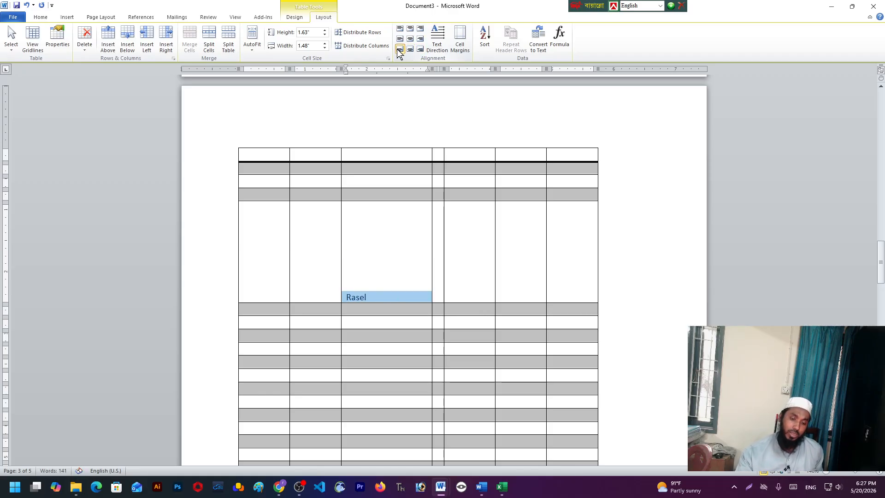
pyautogui.click(383, 253)
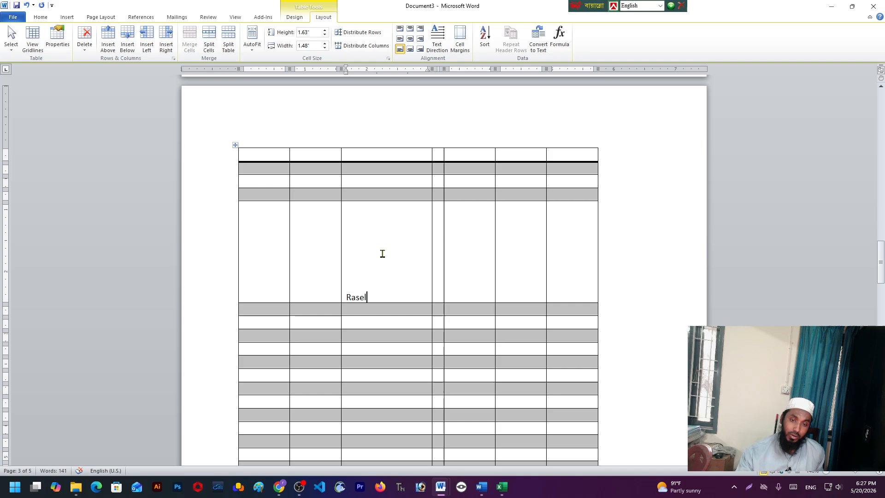
# Cycle the text direction in the name's cell and leave the text rotated 90° clockwise, reading top to bottom.
pyautogui.click(440, 35)
pyautogui.click(441, 33)
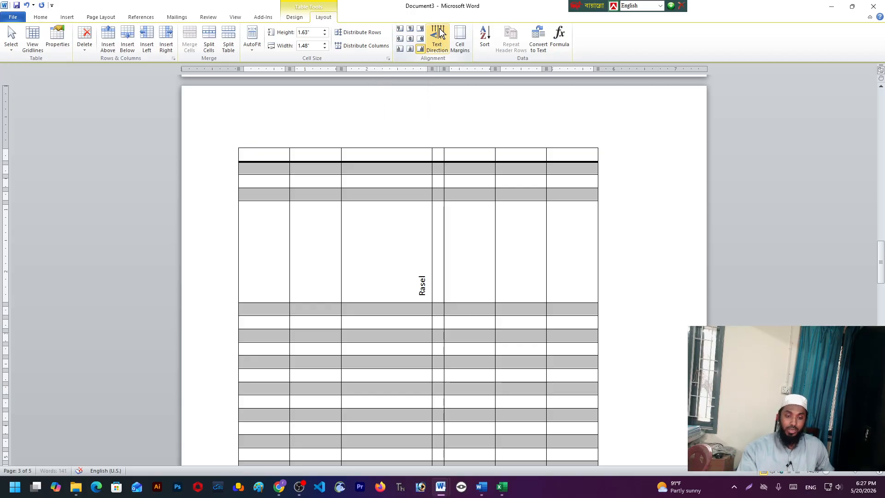
pyautogui.click(441, 33)
pyautogui.click(440, 34)
pyautogui.click(440, 34)
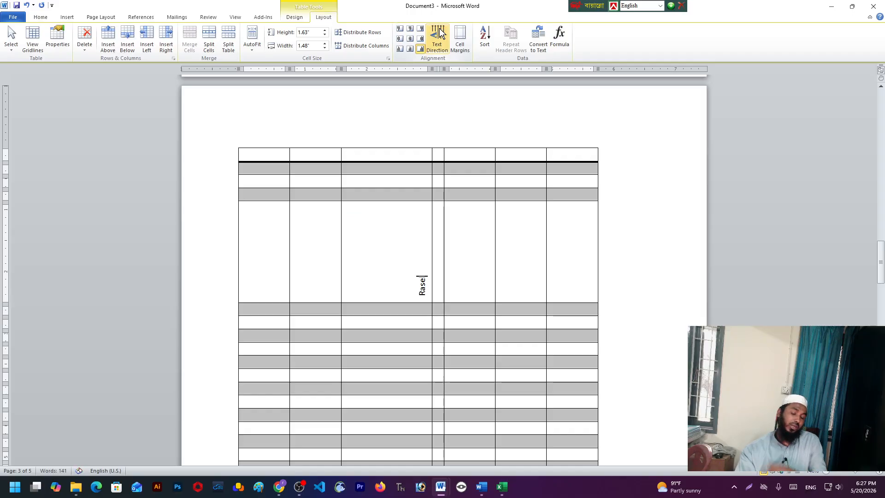
pyautogui.click(441, 33)
pyautogui.click(441, 34)
pyautogui.click(440, 33)
pyautogui.click(440, 33)
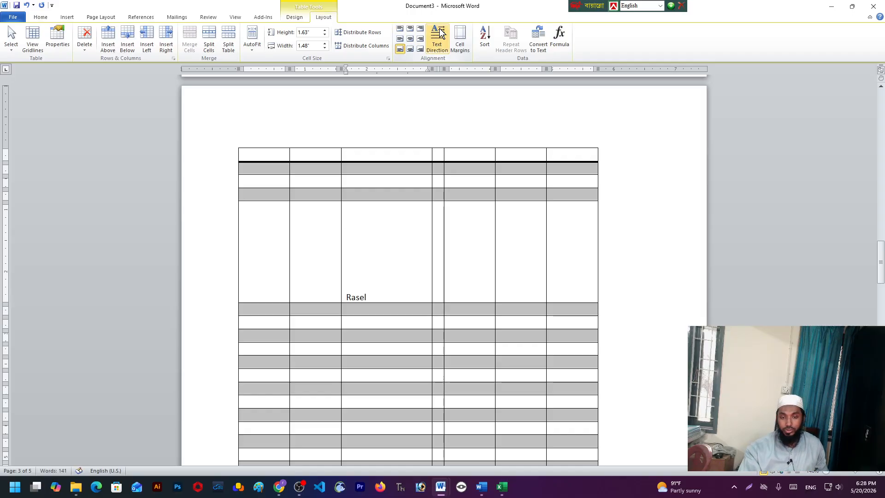
pyautogui.click(441, 33)
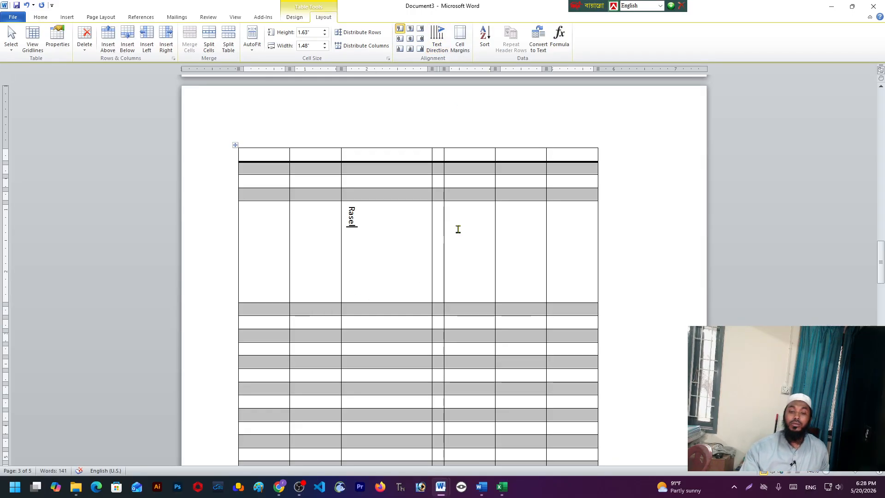
pyautogui.click(484, 165)
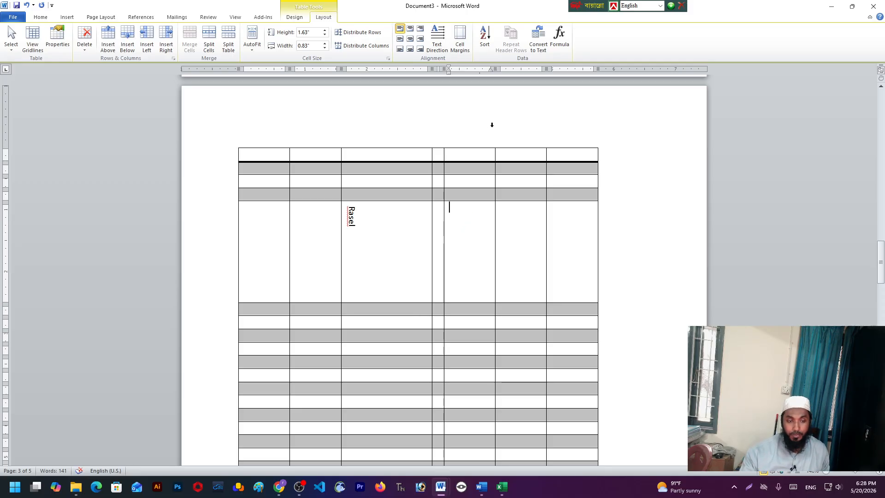
pyautogui.click(41, 17)
pyautogui.click(67, 17)
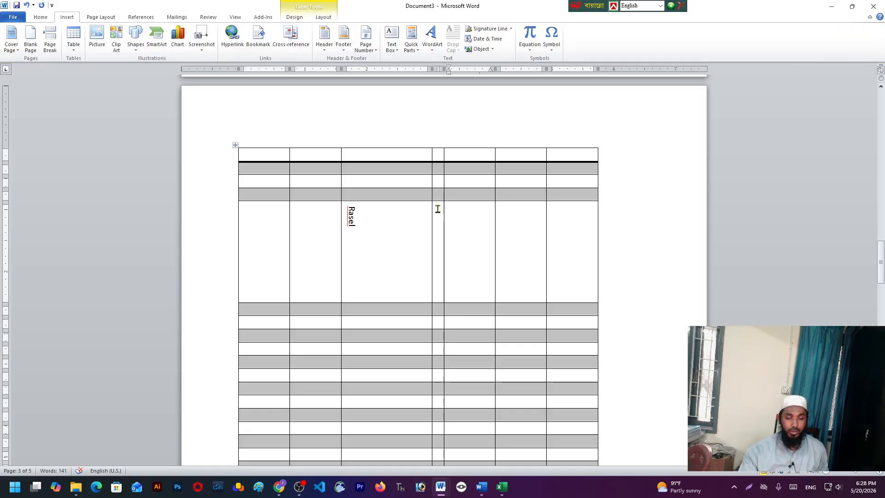
pyautogui.moveTo(439, 207); pyautogui.dragTo(433, 249)
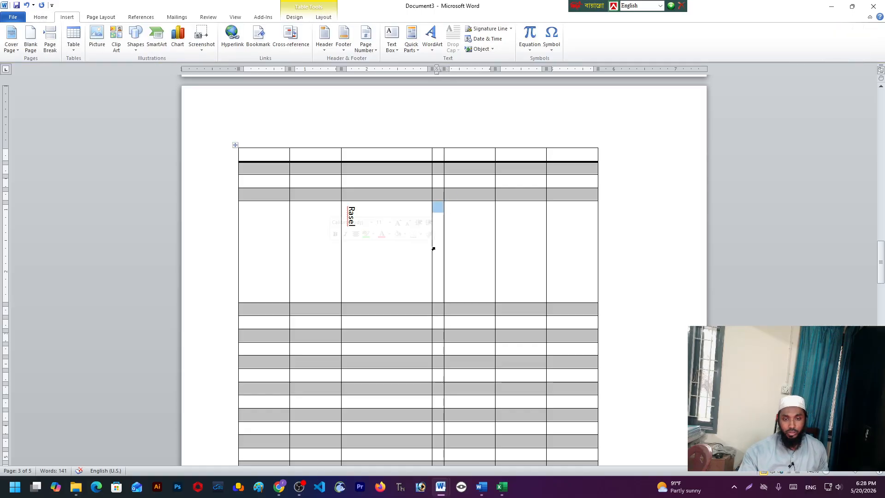
pyautogui.click(470, 231)
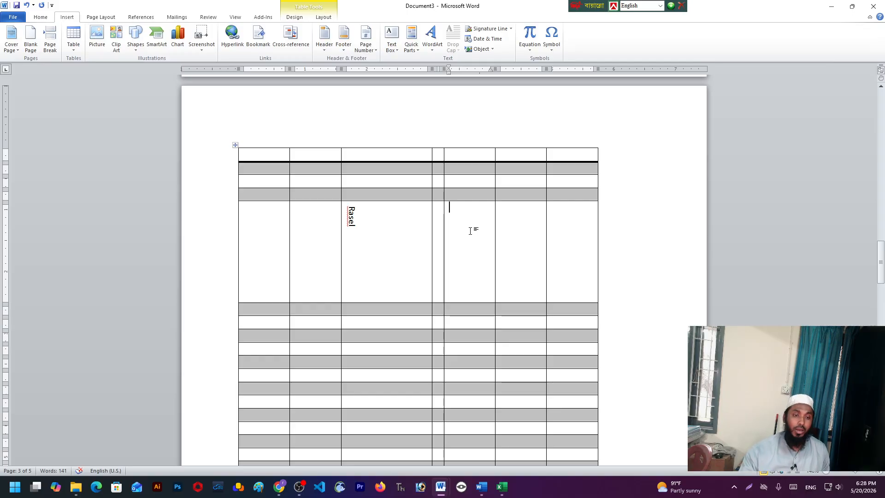